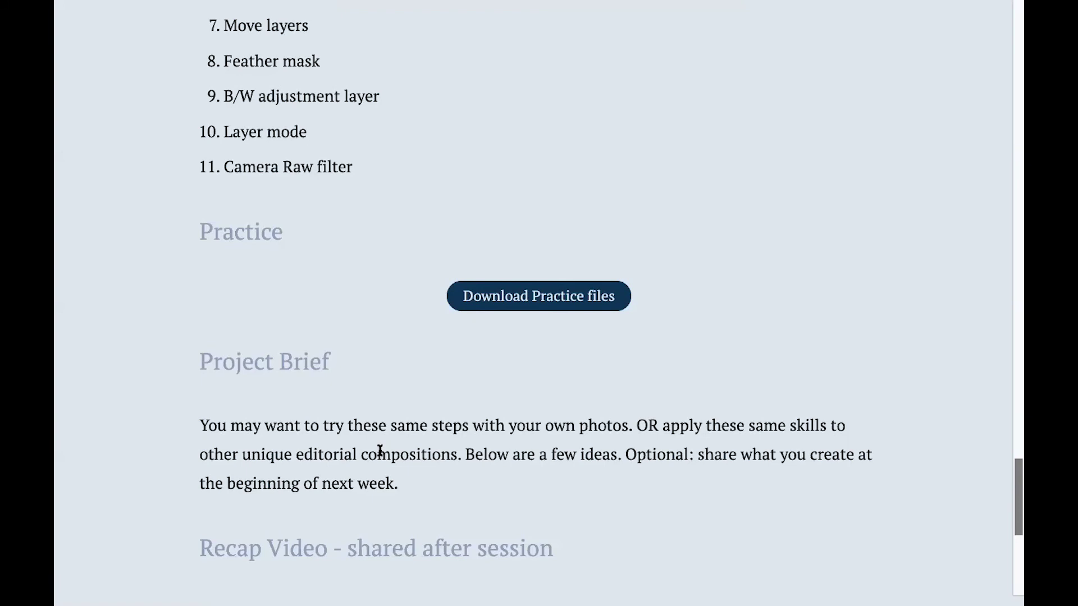
pyautogui.scroll(6, 380, 450)
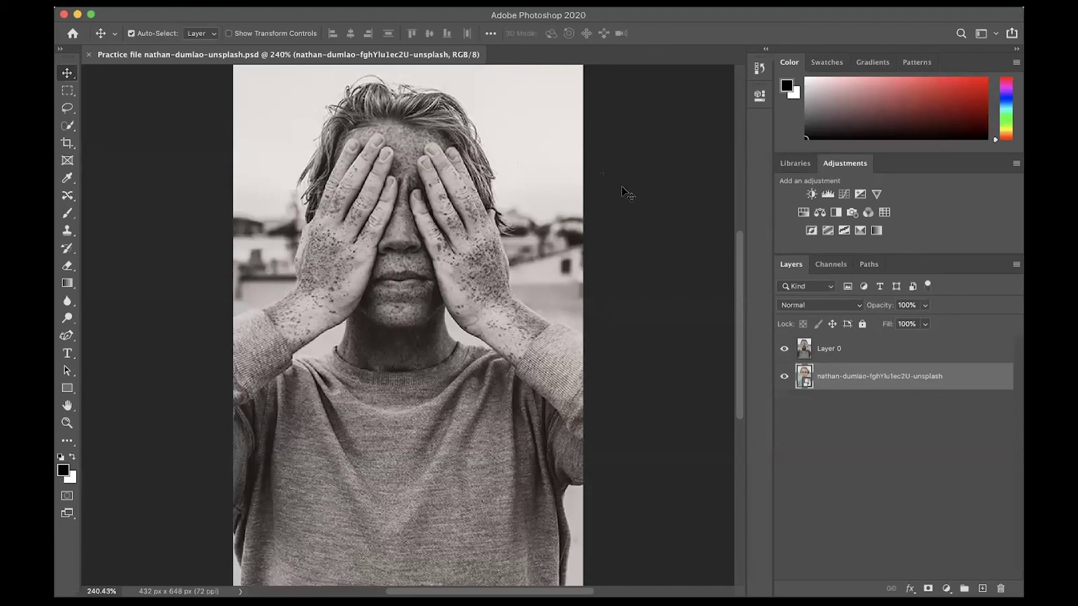
# - Hide Layer 0 briefly to view the colour portrait underneath, and show it again
pyautogui.click(653, 203)
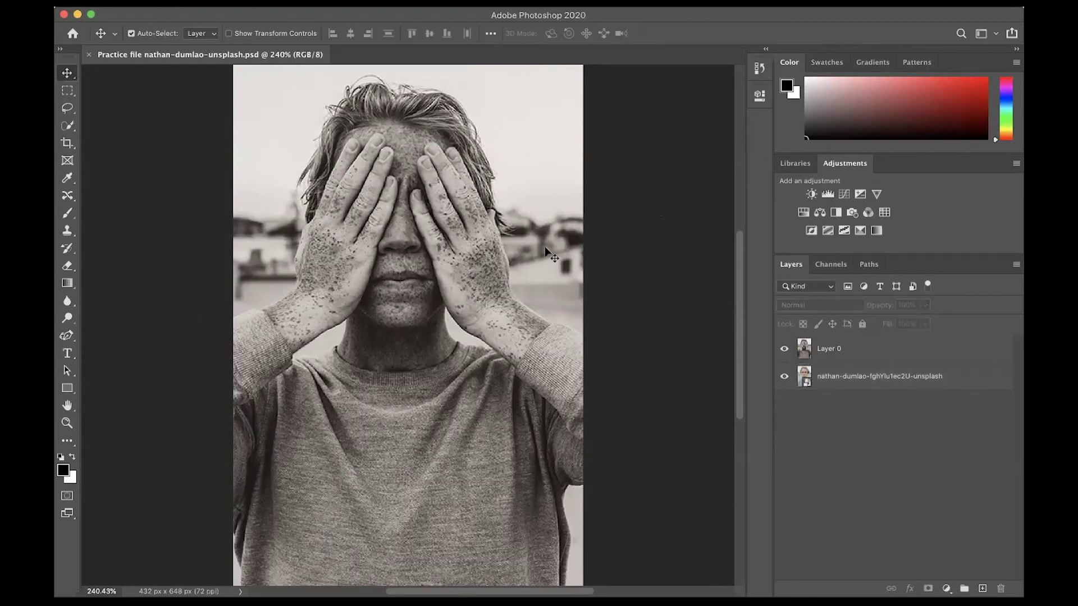
pyautogui.click(784, 349)
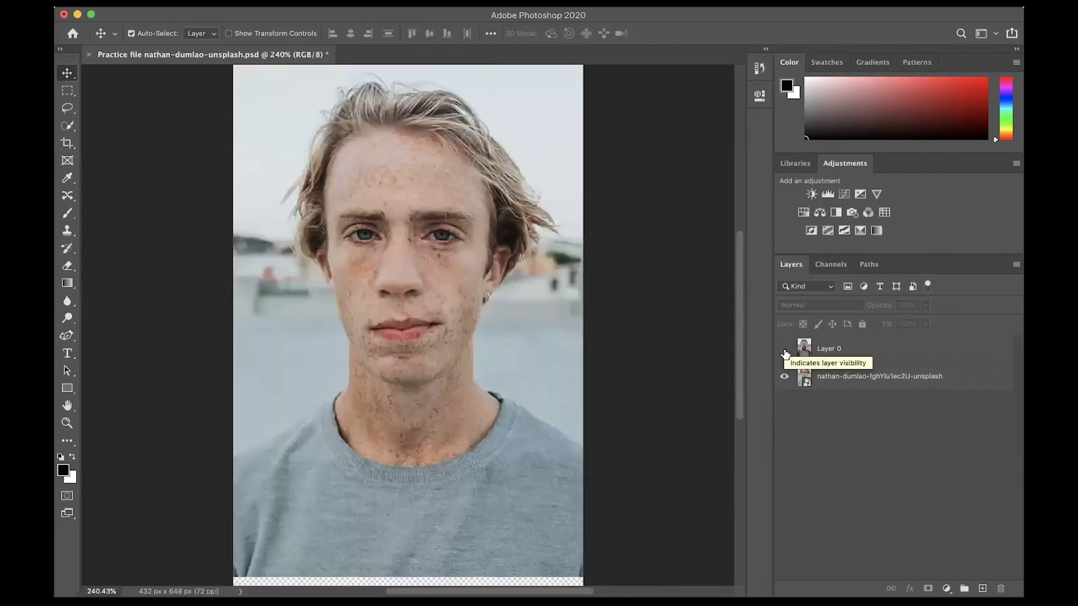
pyautogui.click(784, 349)
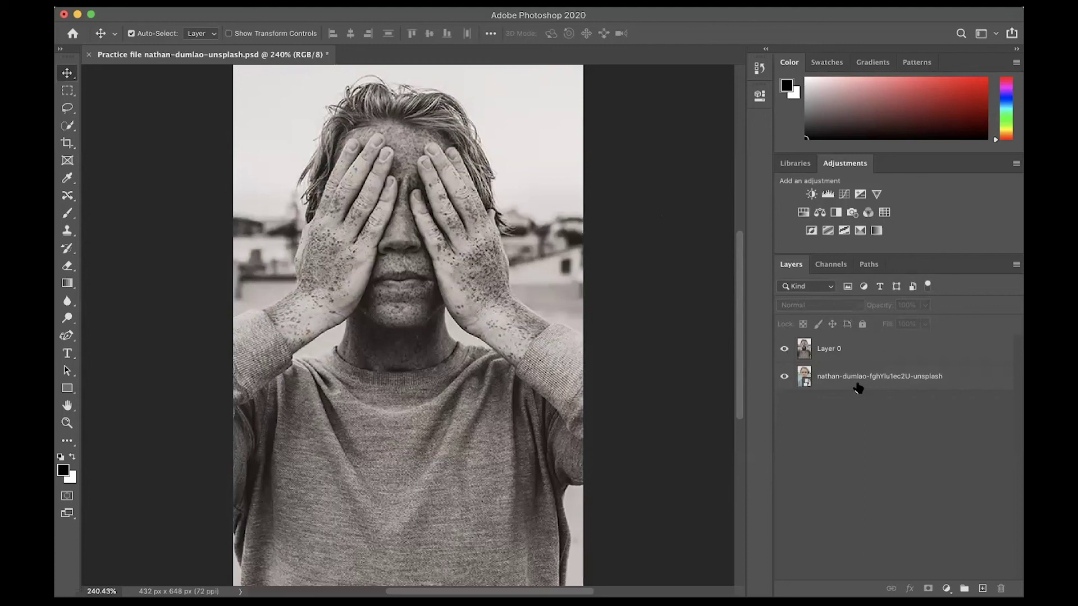
# - Select Layer 0, preview it at 57% opacity over the portrait beneath, and restore its opacity to 100%
pyautogui.click(861, 348)
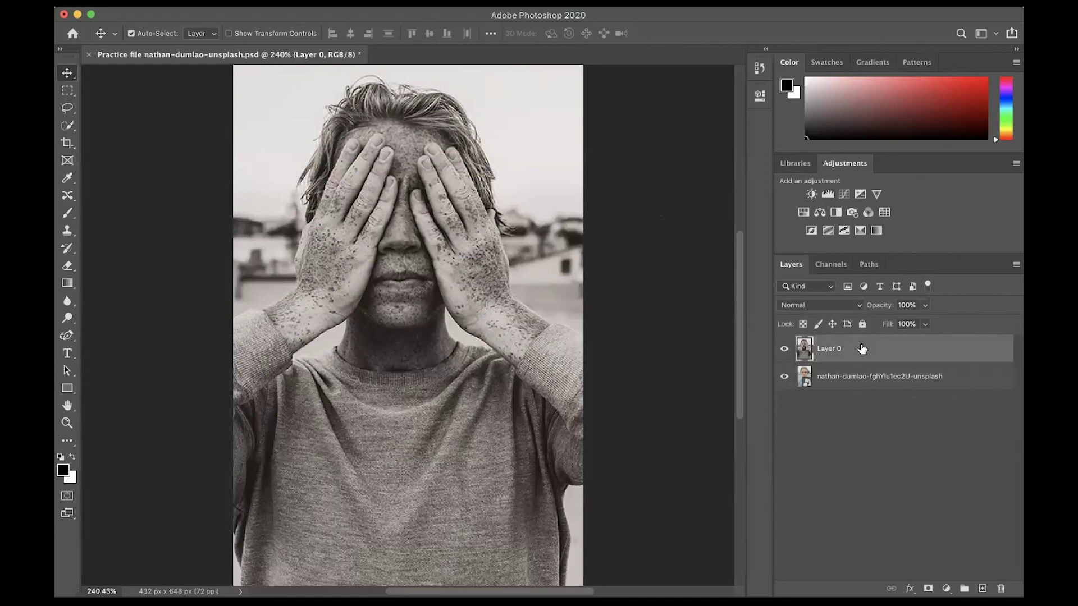
pyautogui.click(922, 305)
pyautogui.moveTo(919, 320); pyautogui.dragTo(898, 320)
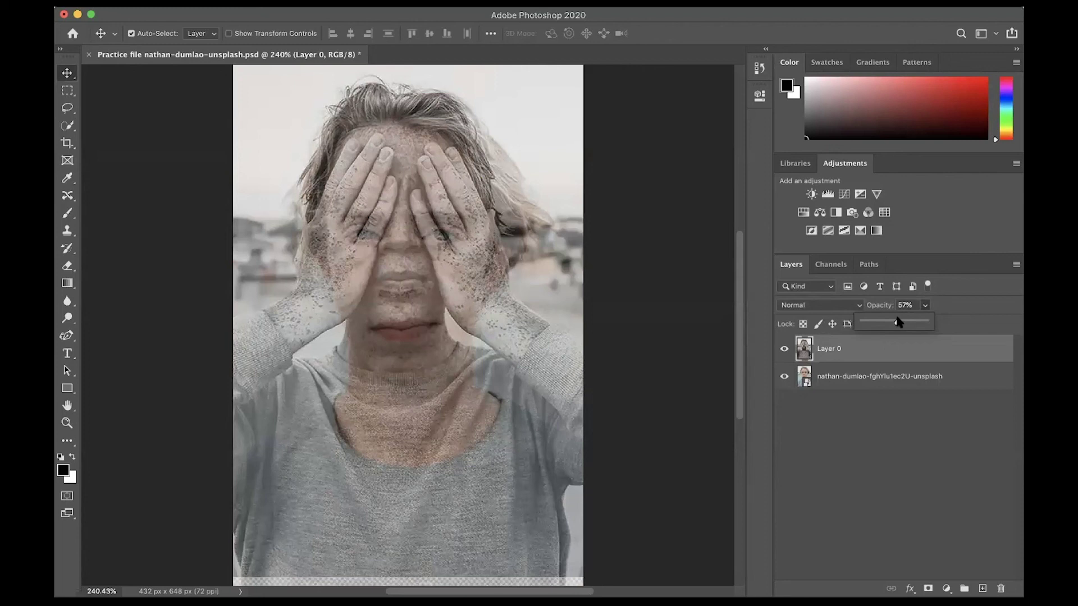
pyautogui.moveTo(899, 322); pyautogui.dragTo(939, 325)
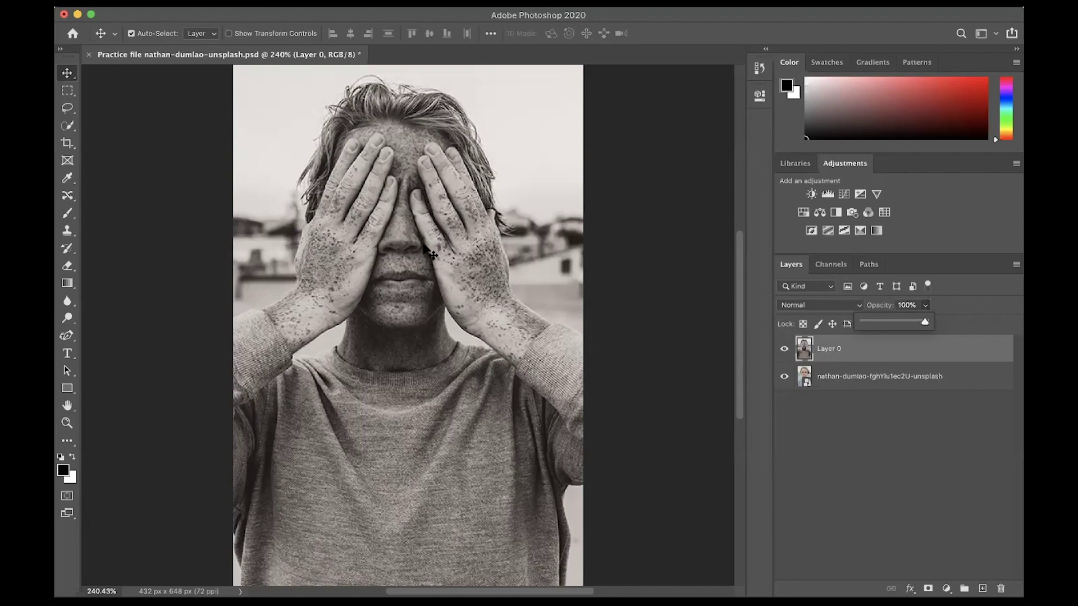
# - Select both hands covering the face on Layer 0 with the Quick Selection tool
pyautogui.keyDown('alt'); pyautogui.scroll(5, 427, 250); pyautogui.keyUp('alt')
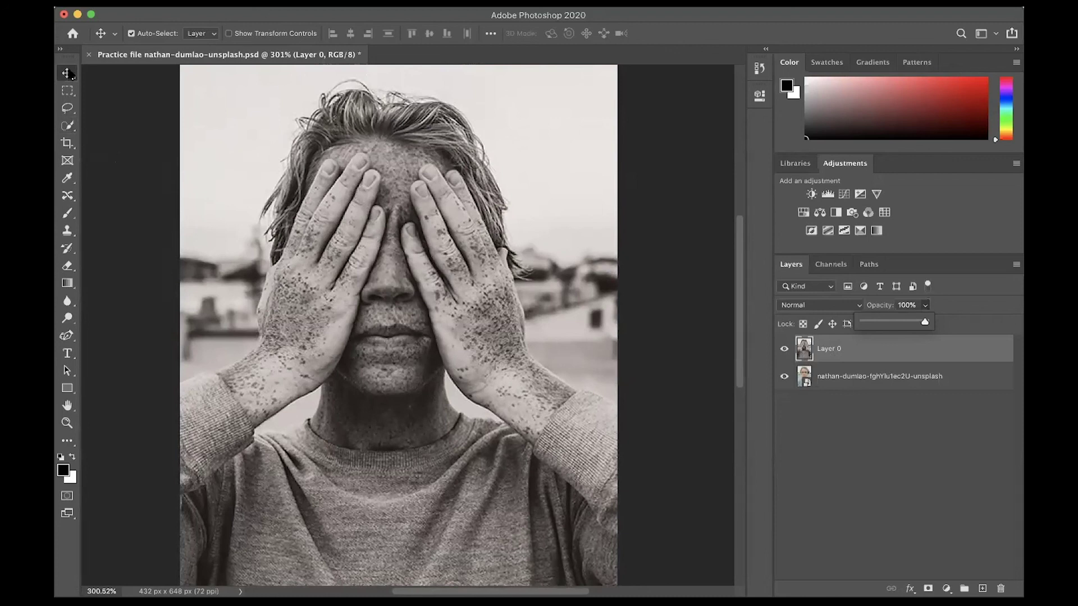
pyautogui.click(66, 127)
pyautogui.rightClick(66, 129)
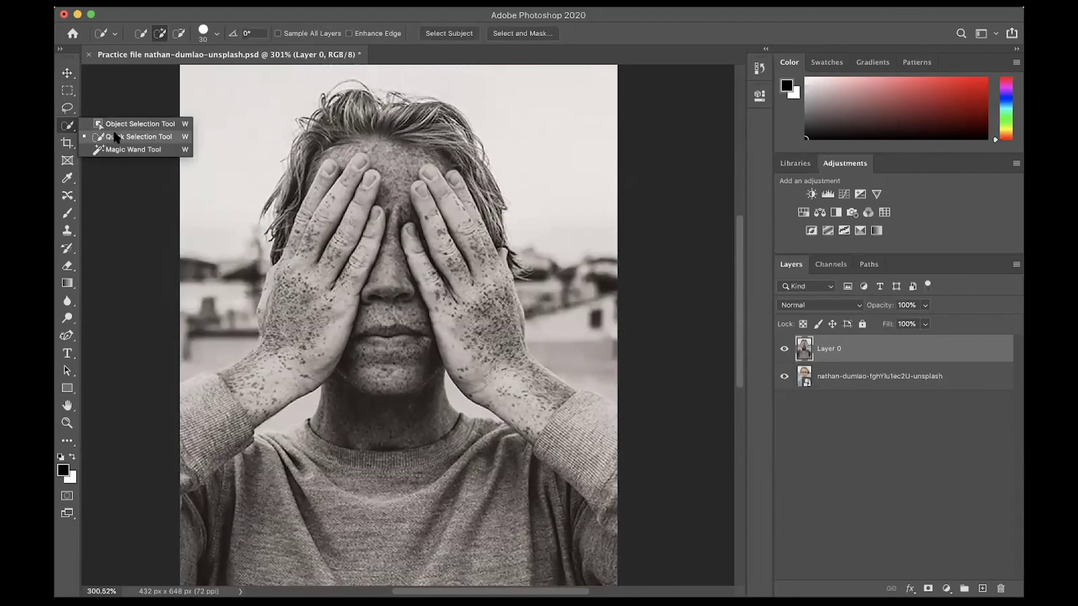
pyautogui.click(146, 136)
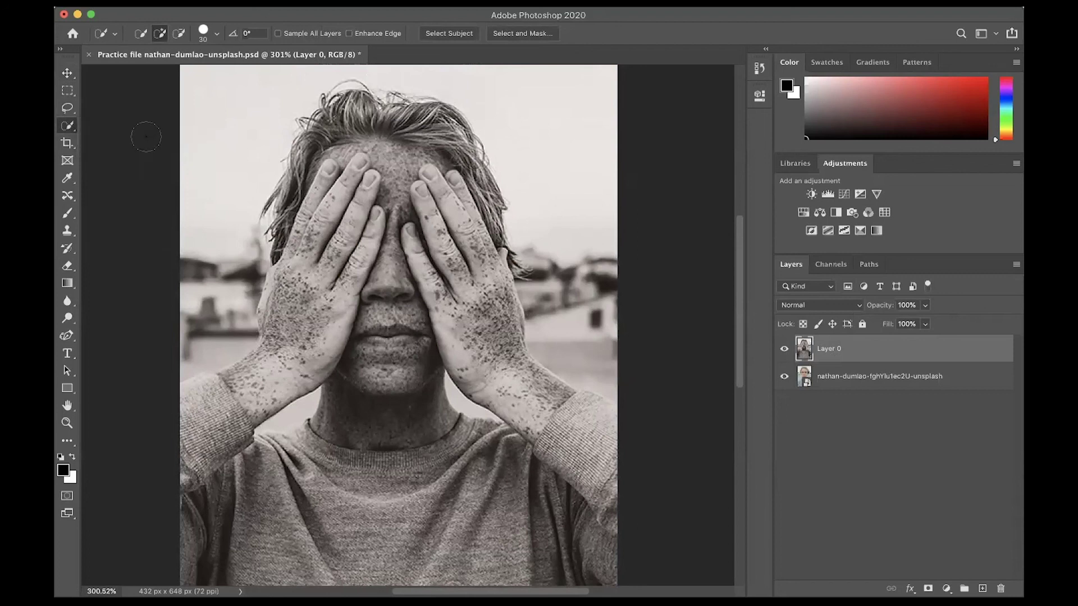
pyautogui.moveTo(281, 277)
pyautogui.mouseDown()
pyautogui.moveTo(306, 264)
pyautogui.moveTo(275, 286)
pyautogui.moveTo(326, 354)
pyautogui.moveTo(359, 252)
pyautogui.moveTo(331, 219)
pyautogui.moveTo(348, 174)
pyautogui.moveTo(334, 166)
pyautogui.mouseUp()
pyautogui.moveTo(330, 330)
pyautogui.mouseDown()
pyautogui.moveTo(306, 387)
pyautogui.moveTo(318, 367)
pyautogui.mouseUp()
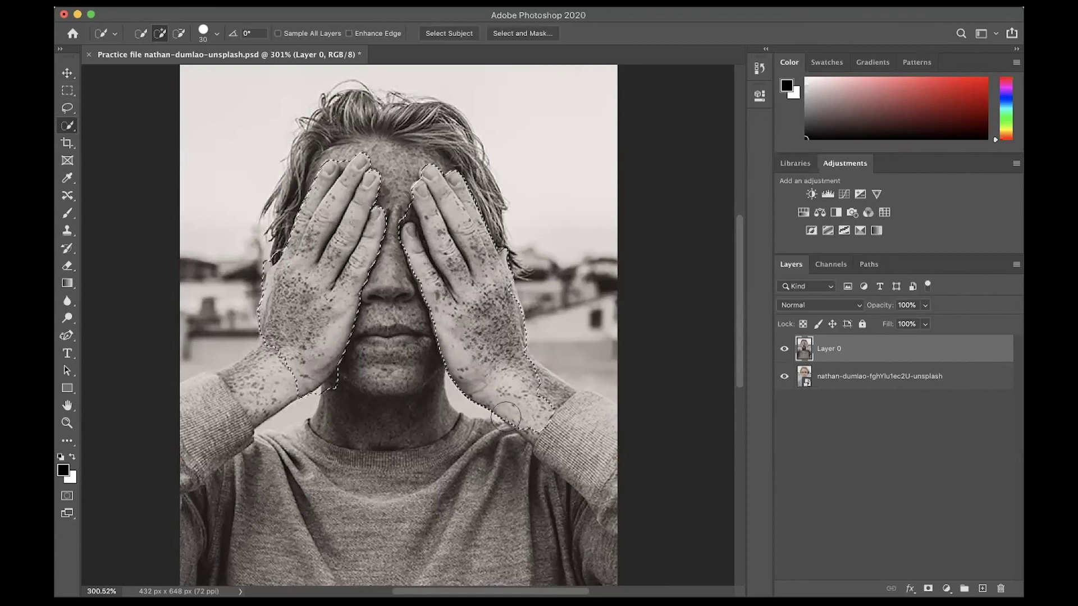
# - Display the hand selection as a Quick Mask overlay and get a close view of the left-side hand
pyautogui.press('q')
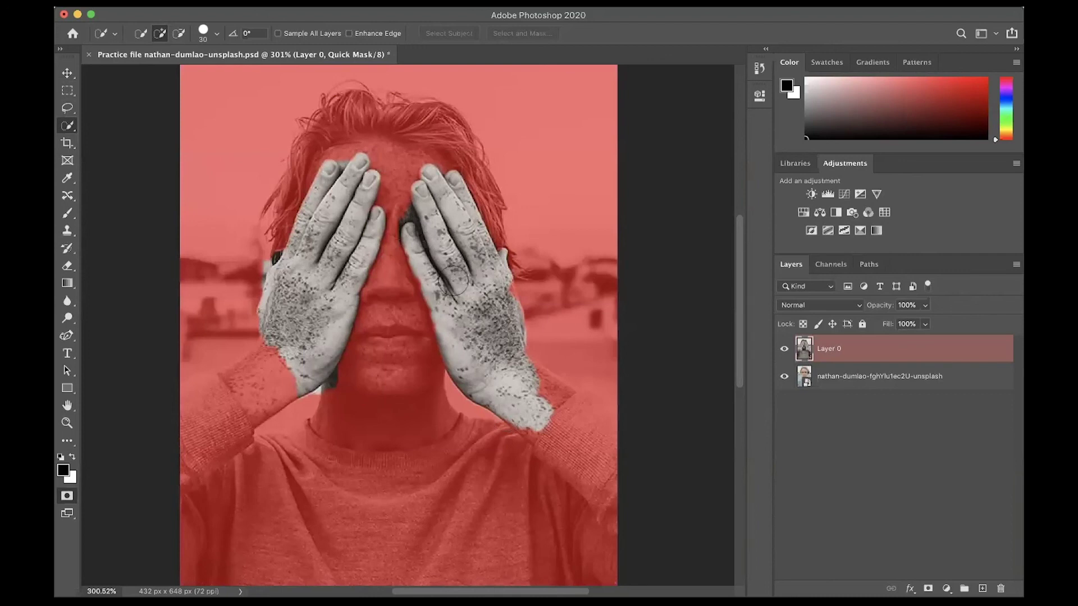
pyautogui.scroll(5, 345, 390)
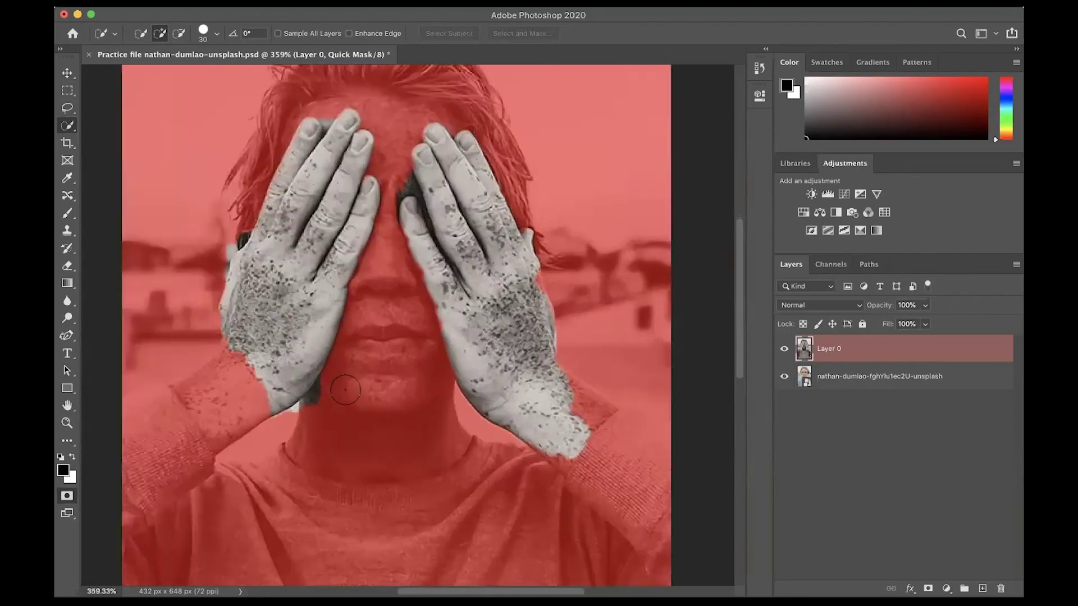
pyautogui.scroll(2, 371, 386)
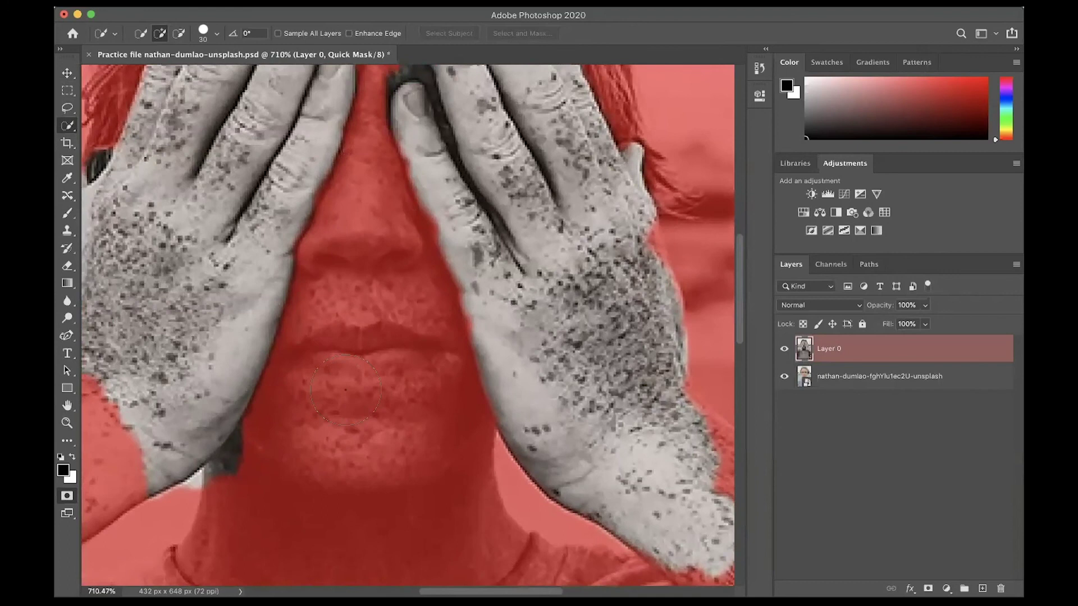
pyautogui.hscroll(-3, 359, 385)
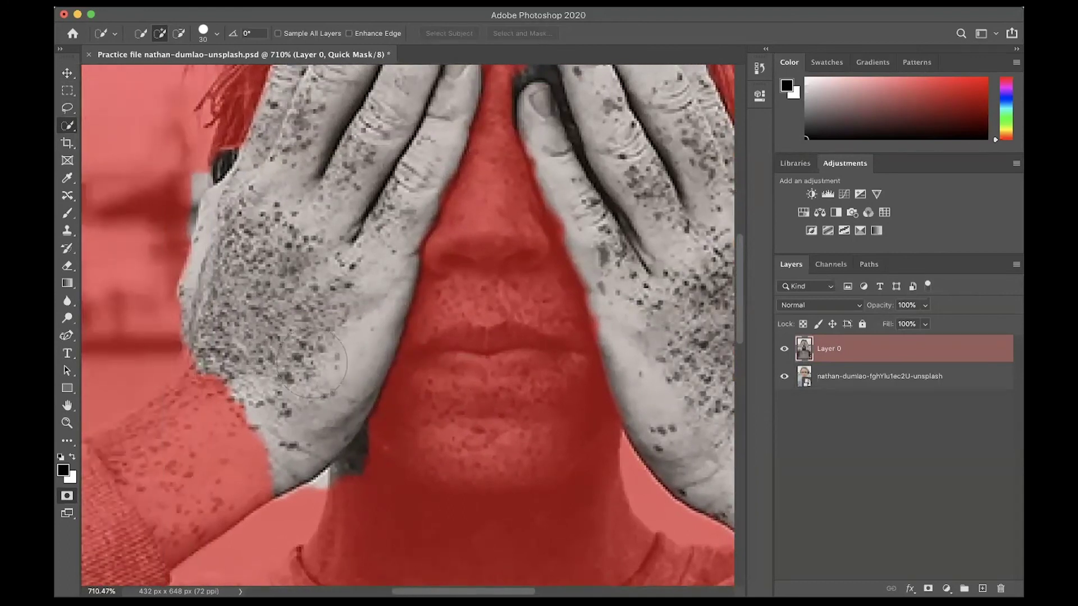
# - Set up the Brush tool at 25 px with a hardness slightly above 18% for refining the mask
pyautogui.press('b')
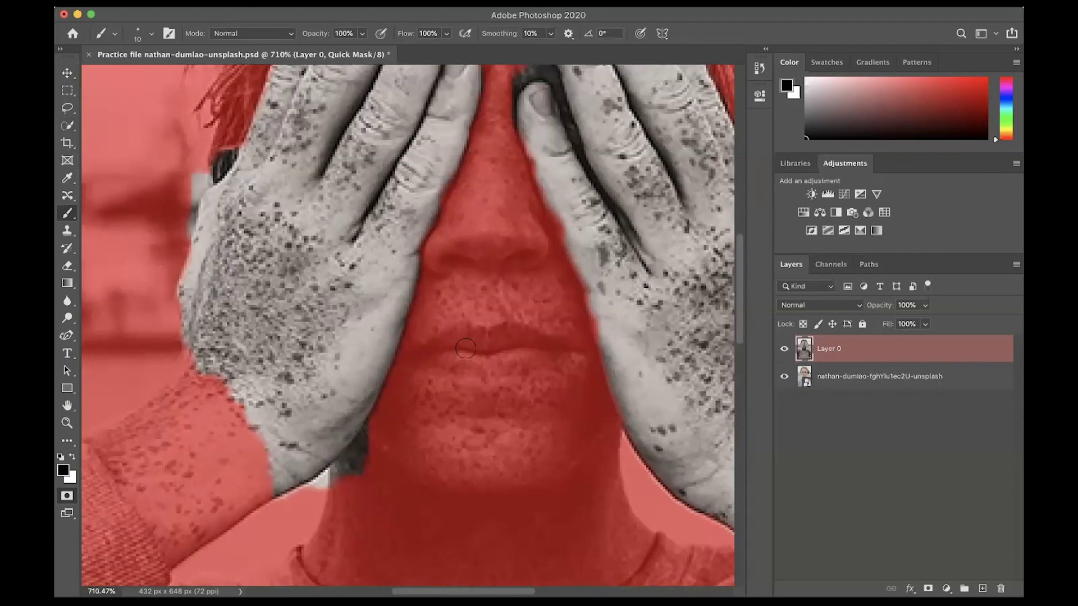
pyautogui.press(']')
pyautogui.press(']')
pyautogui.press(']')
pyautogui.press(']')
pyautogui.press('[')
pyautogui.press('[')
pyautogui.press('[')
pyautogui.click(152, 35)
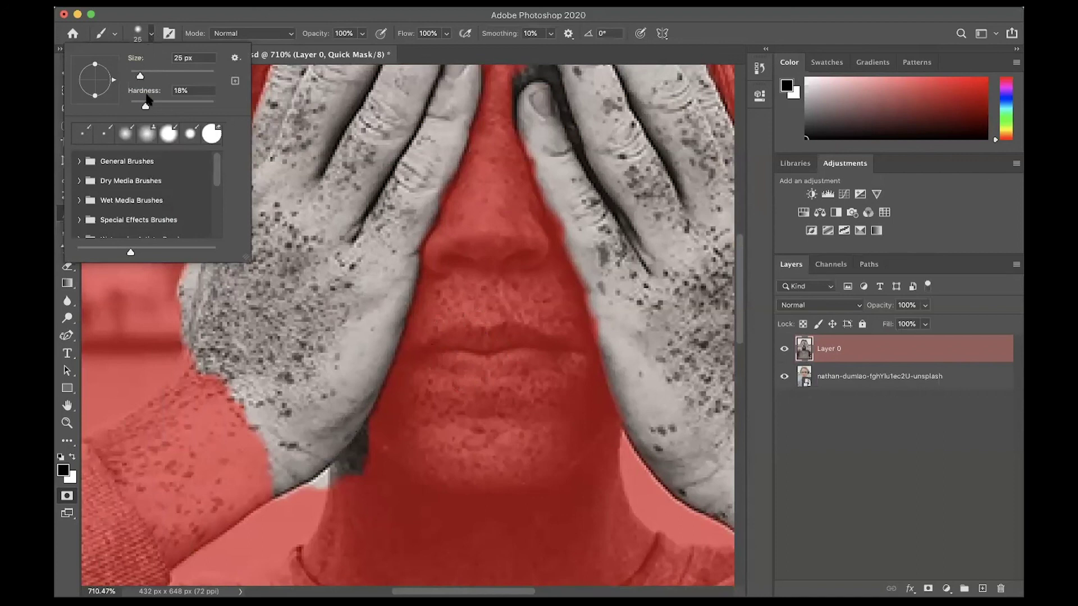
pyautogui.moveTo(145, 107)
pyautogui.mouseDown()
pyautogui.moveTo(128, 105)
pyautogui.moveTo(154, 105)
pyautogui.mouseUp()
# - Paint black over the stray unmasked areas beside the chin and at the outer edge of the left-side hand
pyautogui.moveTo(339, 447); pyautogui.dragTo(369, 467)
pyautogui.click(362, 483)
pyautogui.moveTo(367, 475)
pyautogui.mouseDown()
pyautogui.moveTo(393, 429)
pyautogui.moveTo(363, 476)
pyautogui.moveTo(320, 506)
pyautogui.moveTo(359, 490)
pyautogui.mouseUp()
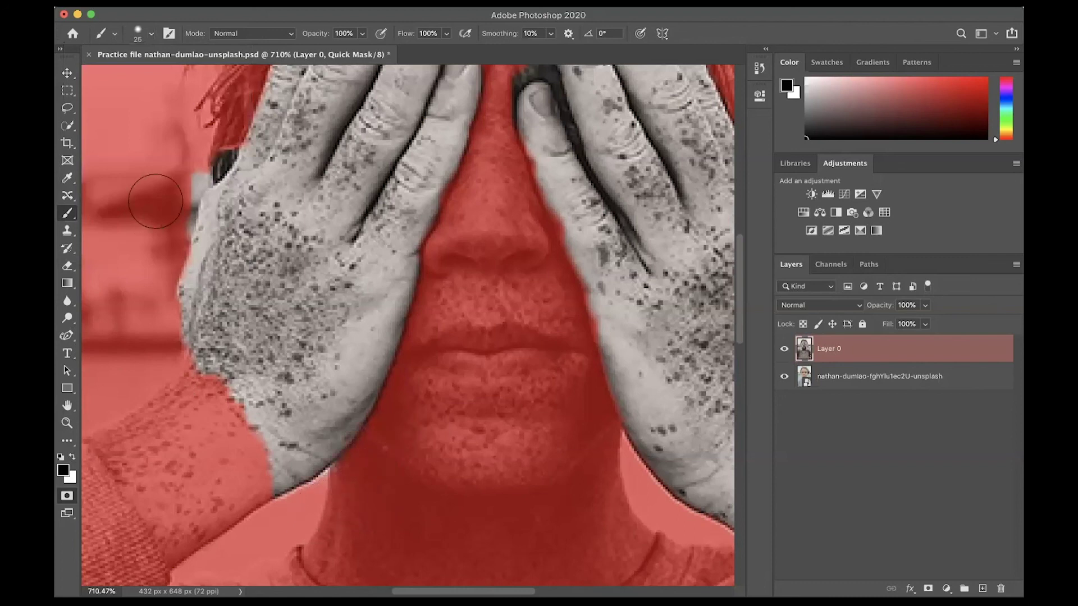
pyautogui.moveTo(182, 180)
pyautogui.mouseDown()
pyautogui.moveTo(210, 141)
pyautogui.moveTo(174, 185)
pyautogui.mouseUp()
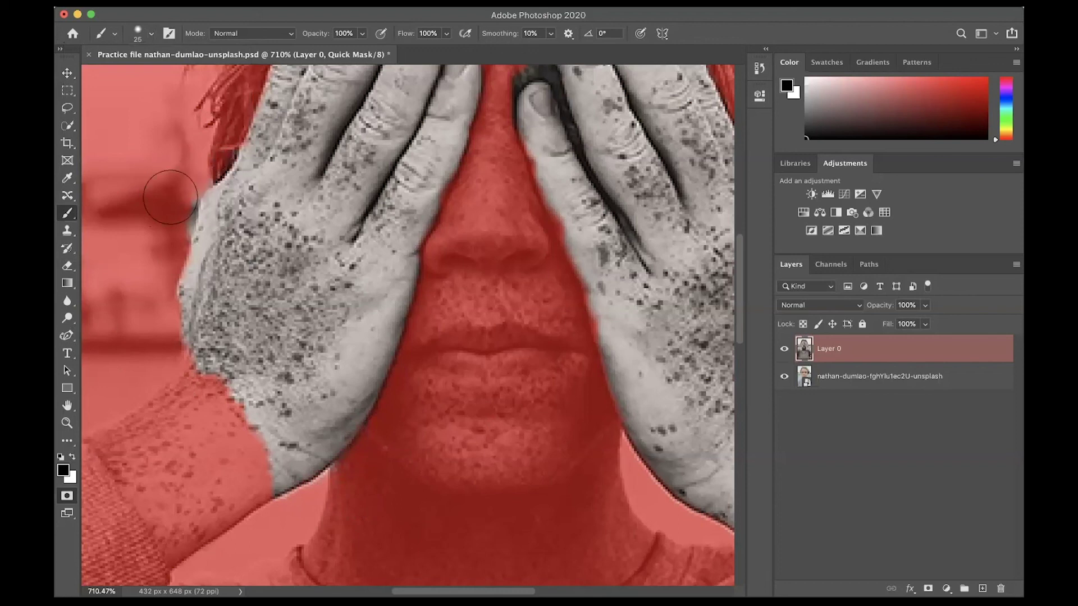
# - Set the brush hardness to 47% and mask the remaining spill along the left-side hand's outer edge
pyautogui.click(151, 33)
pyautogui.moveTo(156, 106); pyautogui.dragTo(173, 107)
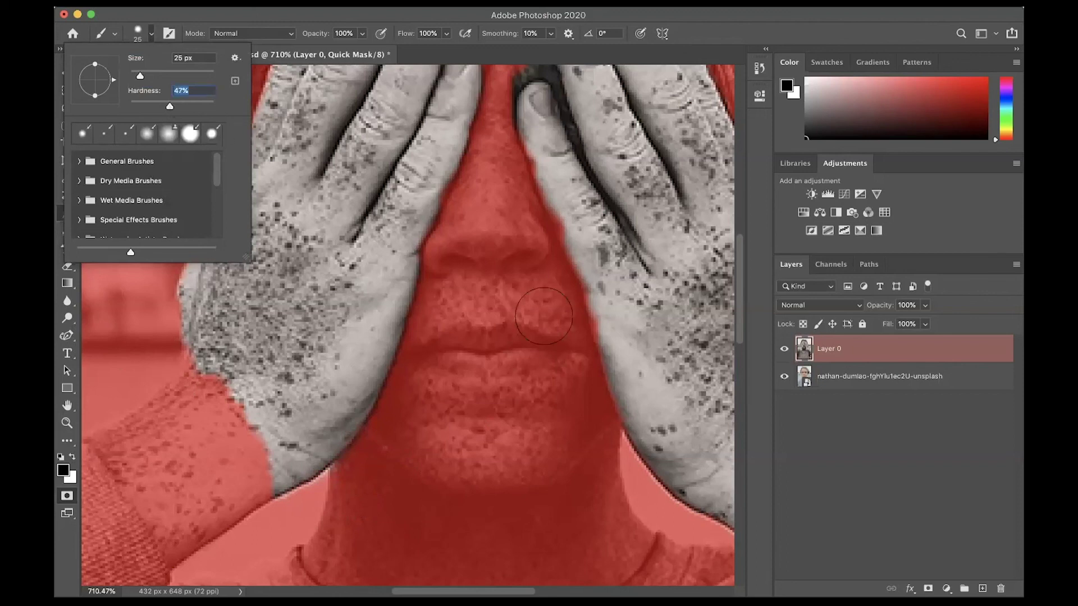
pyautogui.click(508, 334)
pyautogui.moveTo(189, 218); pyautogui.dragTo(169, 220)
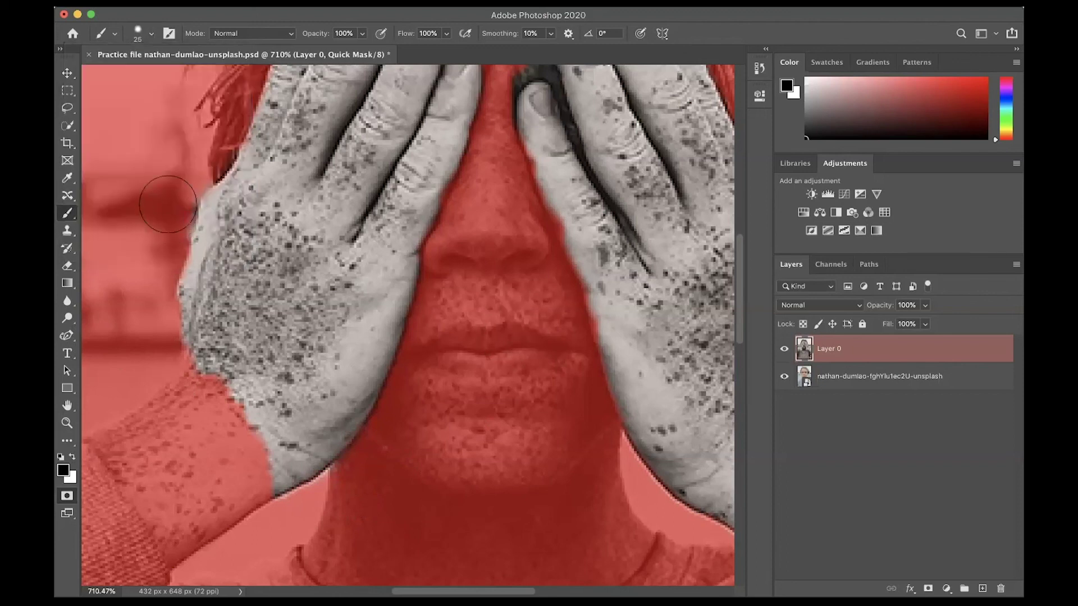
# - Reduce the brush to 8 px and mask the gap between the first two fingertips of the left-side hand
pyautogui.scroll(10, 277, 239)
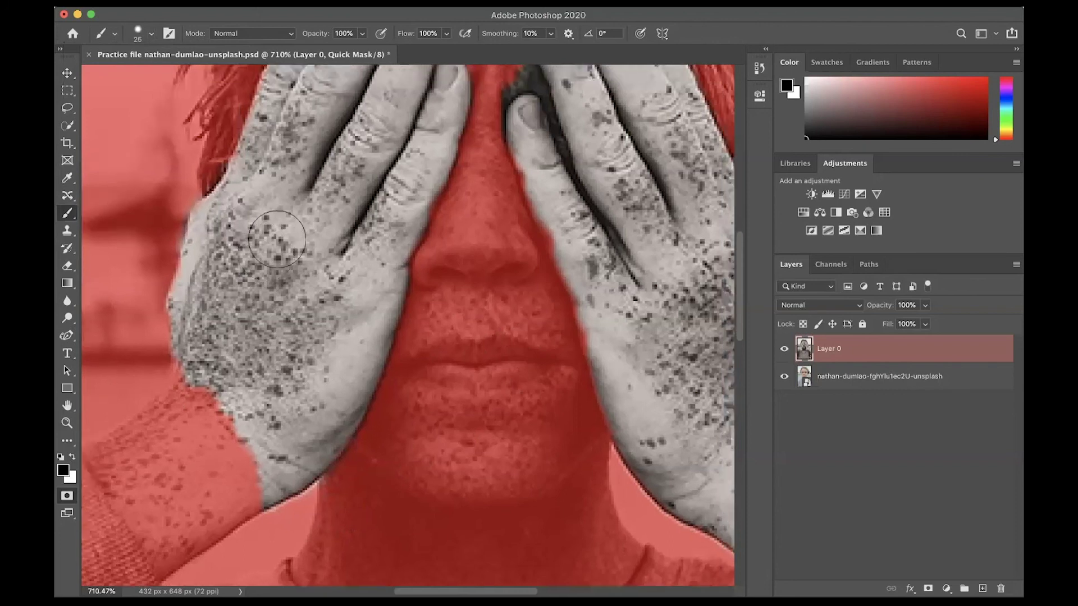
pyautogui.press('[')
pyautogui.press('[')
pyautogui.press('[')
pyautogui.press('[')
pyautogui.press('[')
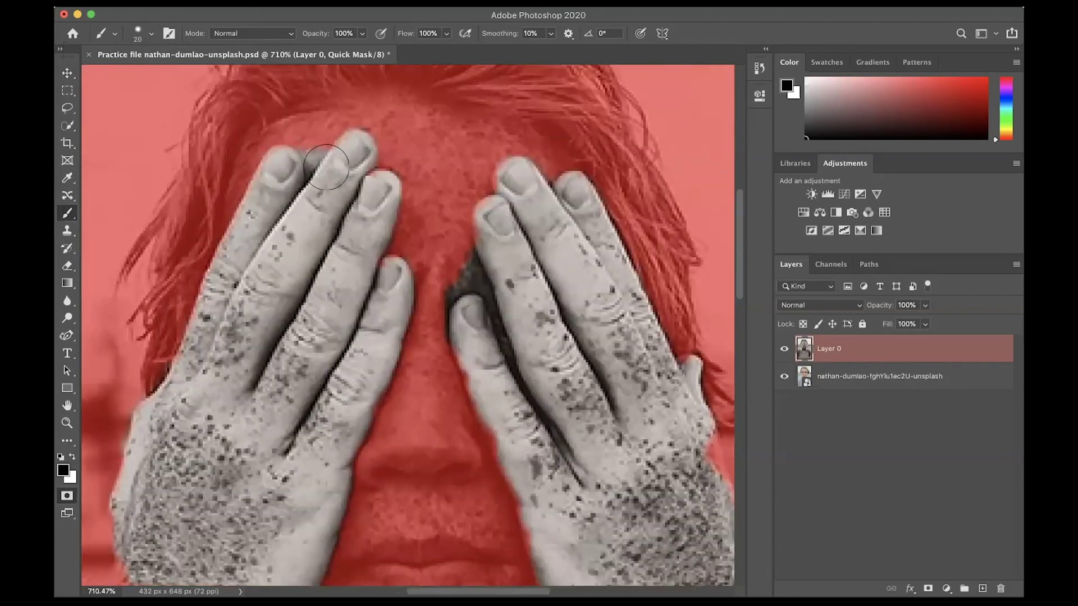
pyautogui.moveTo(314, 146)
pyautogui.mouseDown()
pyautogui.moveTo(310, 163)
pyautogui.moveTo(318, 148)
pyautogui.mouseUp()
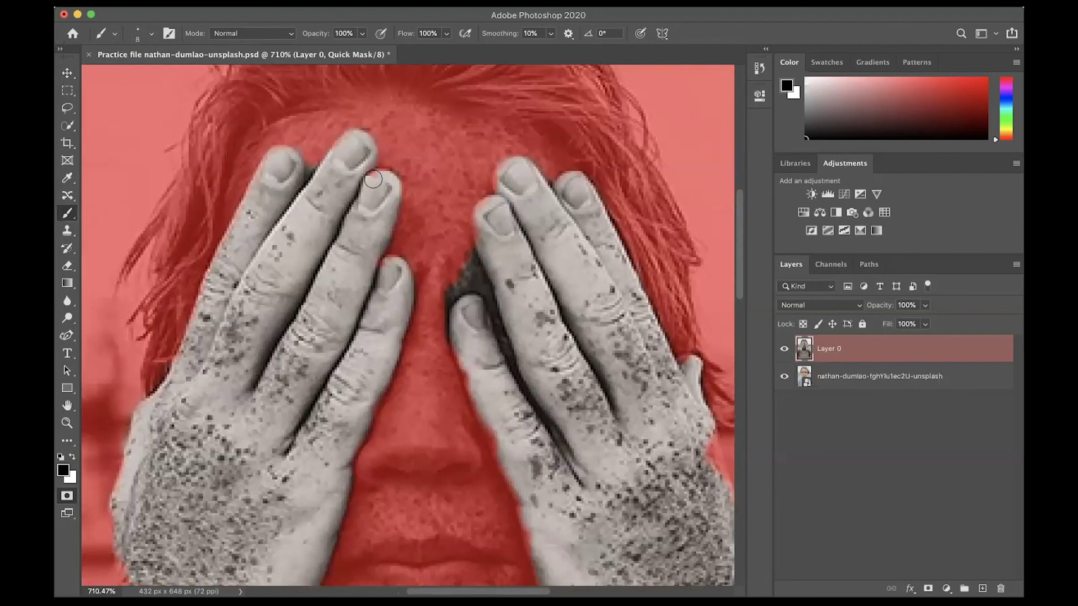
# - Paint white along the fingertips and inner edge of the right-side hand to restore them to the selection
pyautogui.press('x')
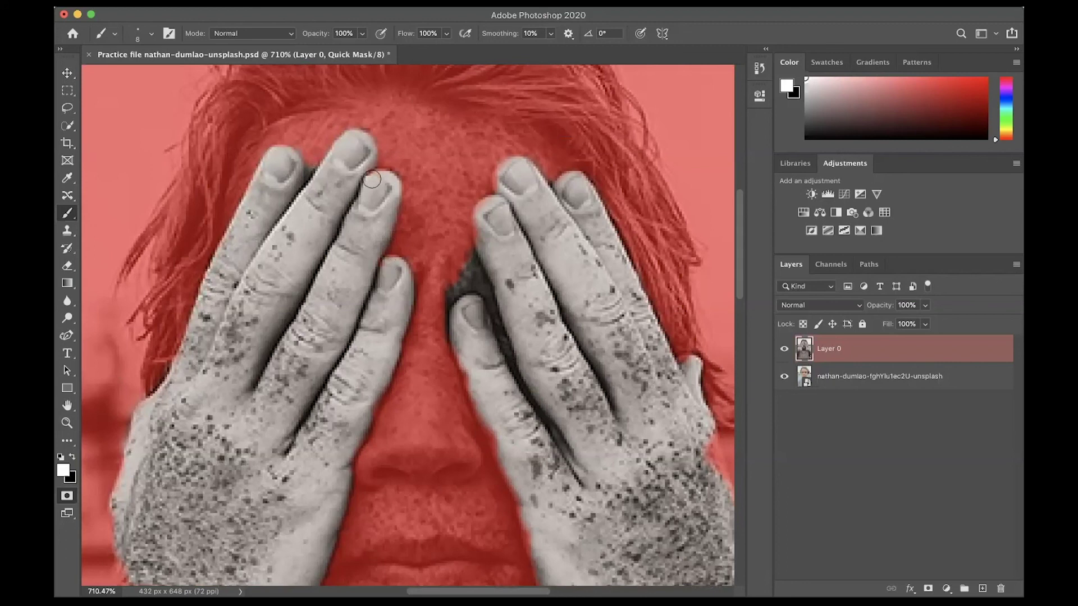
pyautogui.moveTo(499, 180)
pyautogui.mouseDown()
pyautogui.moveTo(517, 165)
pyautogui.moveTo(534, 180)
pyautogui.moveTo(487, 216)
pyautogui.moveTo(484, 206)
pyautogui.moveTo(483, 241)
pyautogui.moveTo(493, 205)
pyautogui.mouseUp()
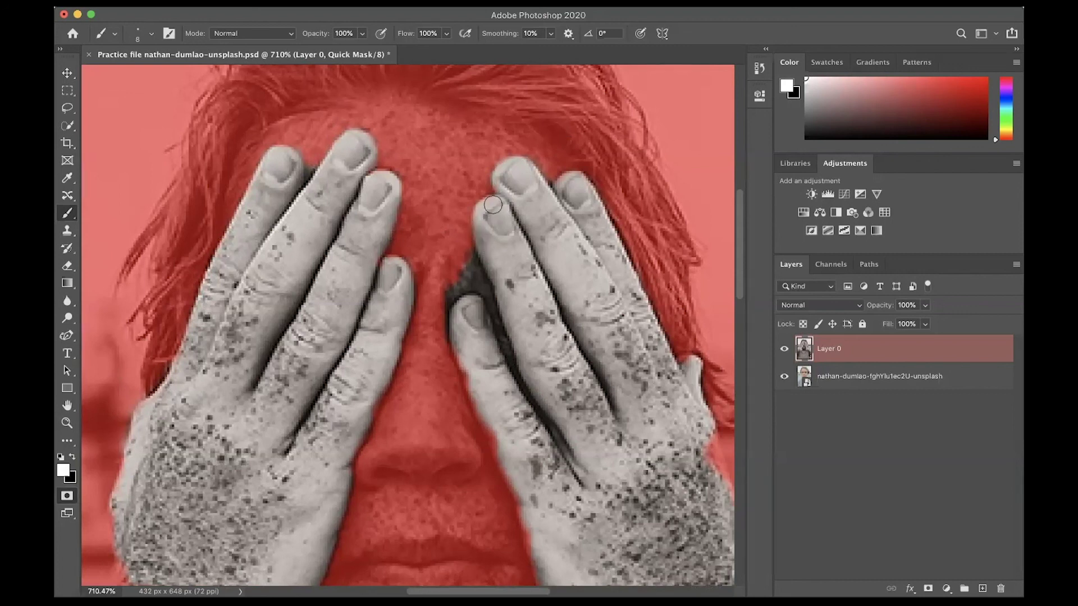
pyautogui.moveTo(474, 384); pyautogui.dragTo(494, 419)
pyautogui.scroll(-3, 494, 419)
pyautogui.hscroll(2, 494, 419)
pyautogui.moveTo(496, 486)
pyautogui.mouseDown()
pyautogui.moveTo(438, 315)
pyautogui.moveTo(453, 351)
pyautogui.mouseUp()
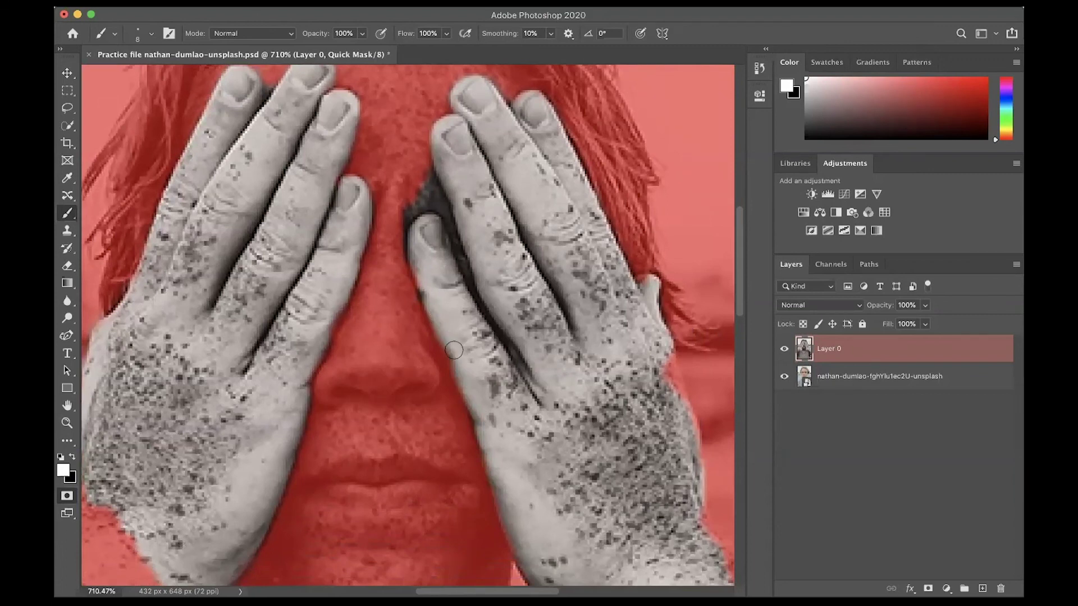
# - Paint black over the dark gap above the little finger of the right-side hand to exclude it
pyautogui.press('x')
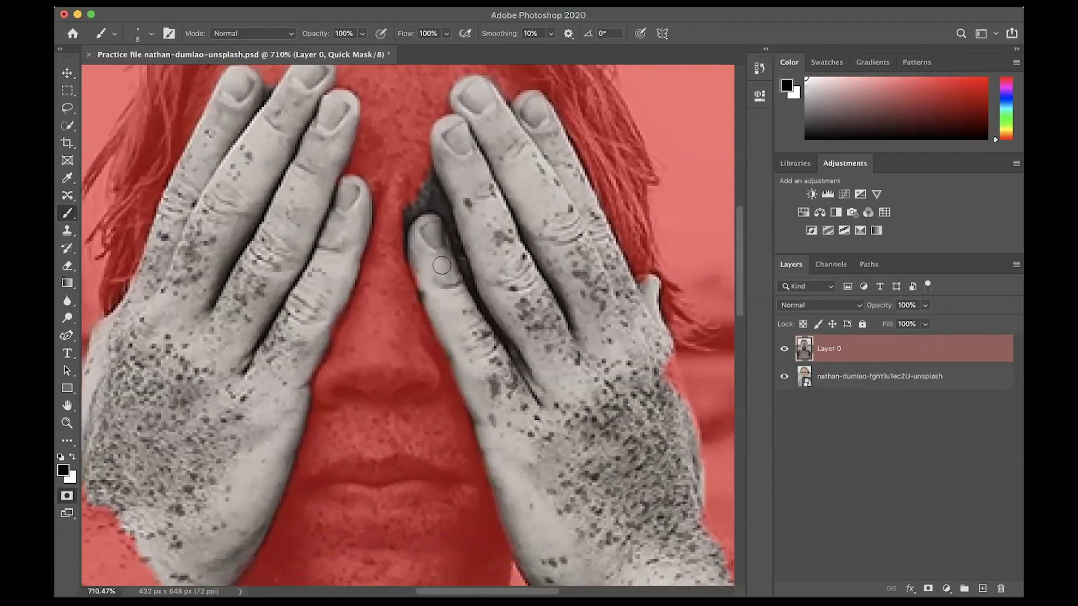
pyautogui.moveTo(402, 181)
pyautogui.mouseDown()
pyautogui.moveTo(410, 208)
pyautogui.moveTo(396, 231)
pyautogui.moveTo(405, 181)
pyautogui.moveTo(433, 196)
pyautogui.mouseUp()
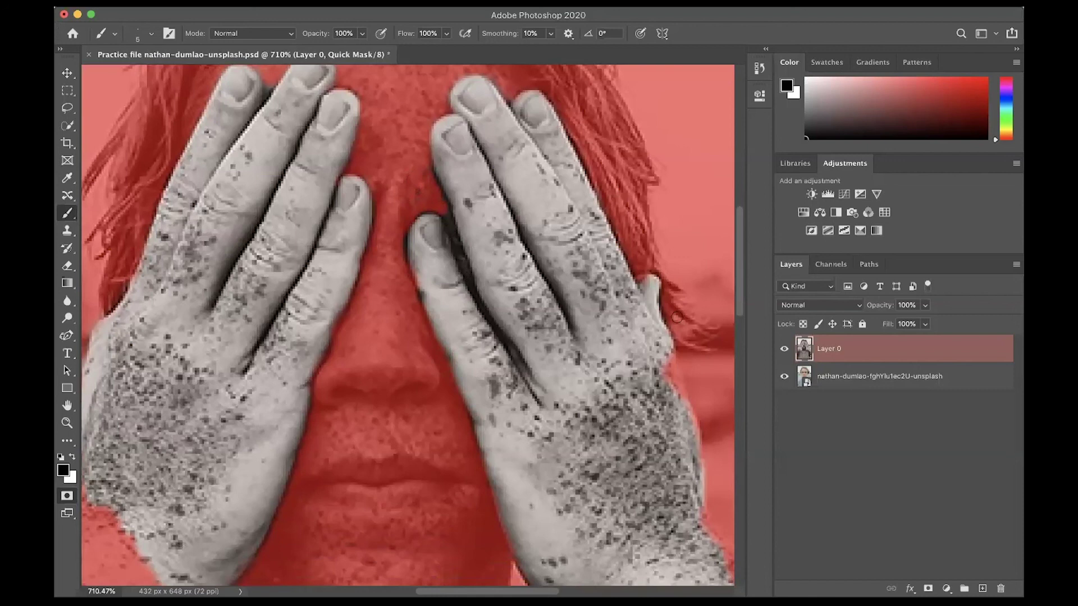
pyautogui.scroll(3, 677, 316)
pyautogui.hscroll(2, 677, 316)
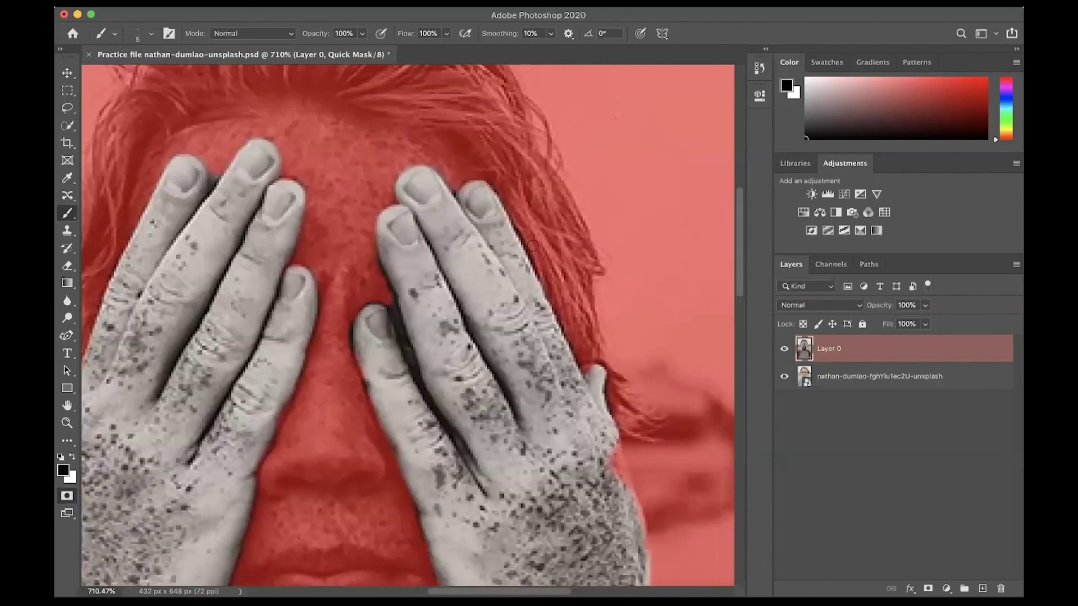
# - Paint white with a 5 px brush along the outer edge of the right-side hand to restore it
pyautogui.press('x')
pyautogui.scroll(-3, 587, 312)
pyautogui.hscroll(1, 587, 312)
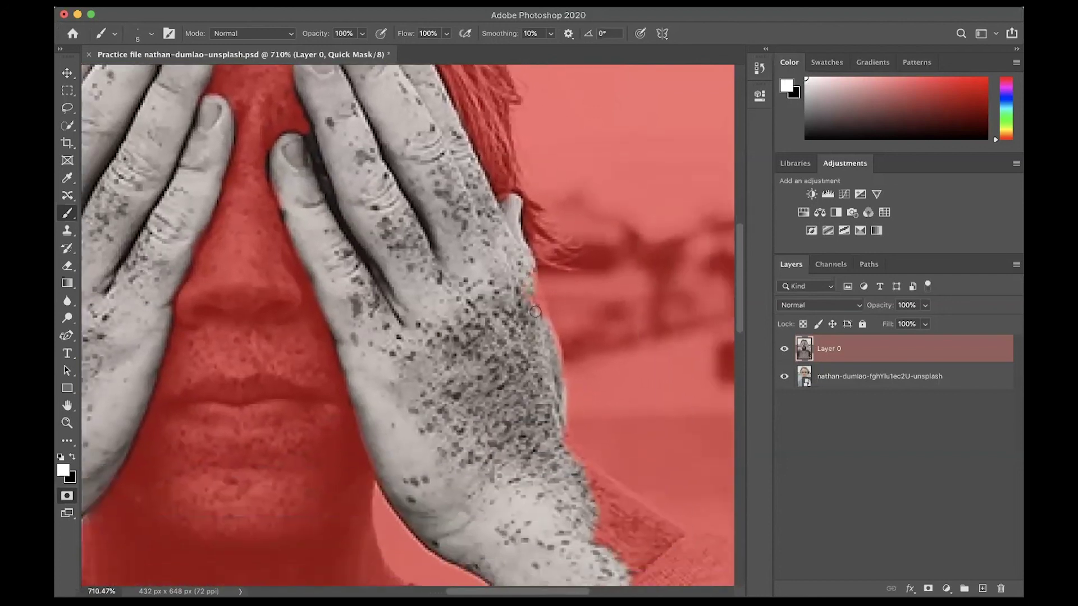
pyautogui.moveTo(531, 275); pyautogui.dragTo(557, 404)
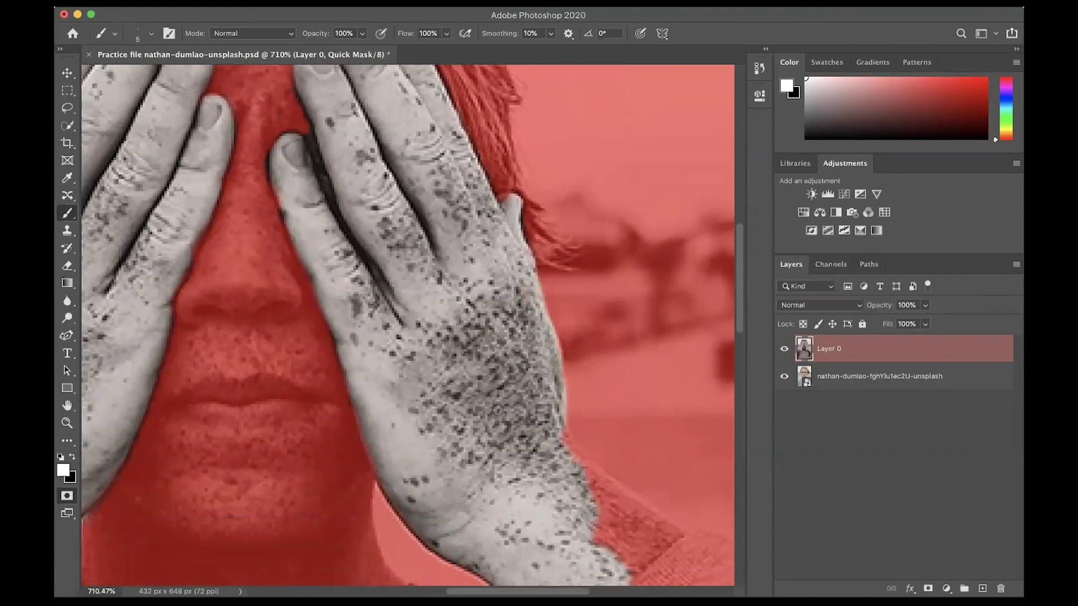
# - Check the mask edges around both hands and exit Quick Mask mode to turn the mask into a selection
pyautogui.scroll(-4, 494, 394)
pyautogui.hscroll(-8, 554, 427)
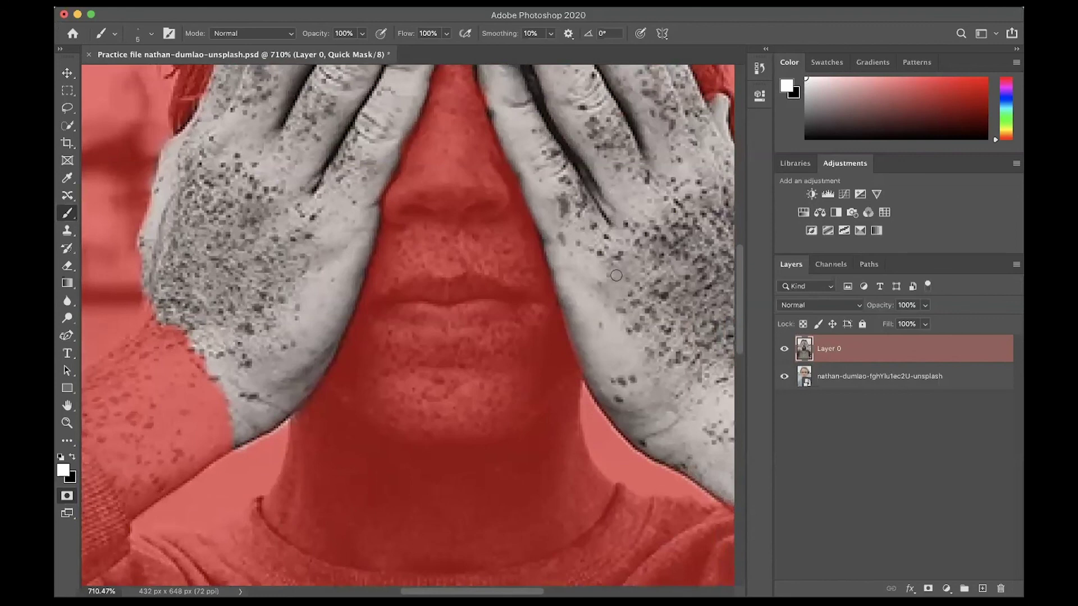
pyautogui.scroll(5, 607, 278)
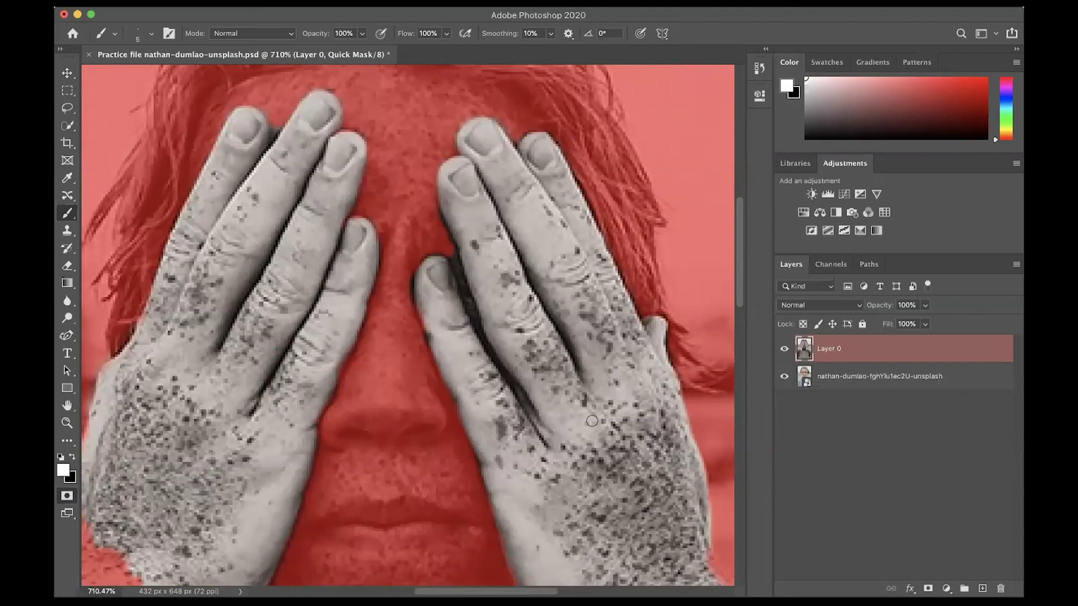
pyautogui.press('q')
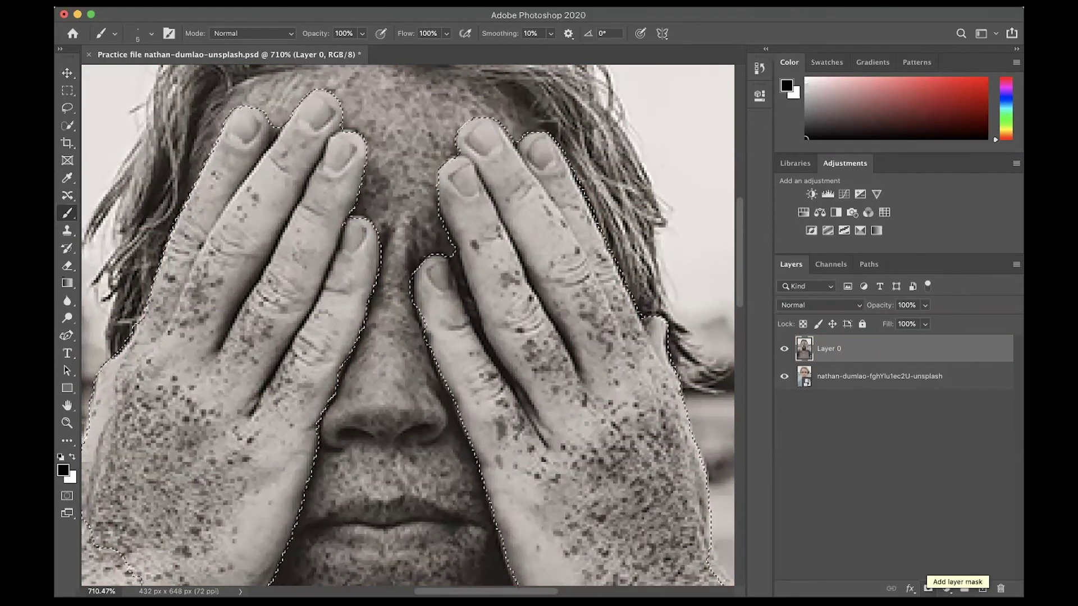
# - Add a layer mask to Layer 0 from the hand selection and check the mask on its own
pyautogui.click(927, 588)
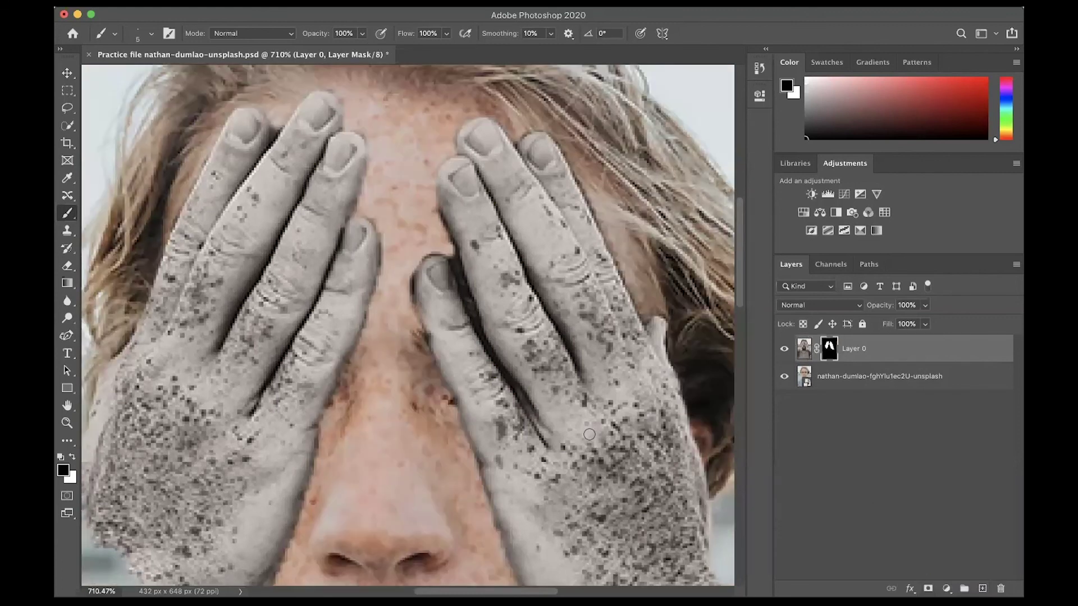
pyautogui.scroll(-6, 589, 434)
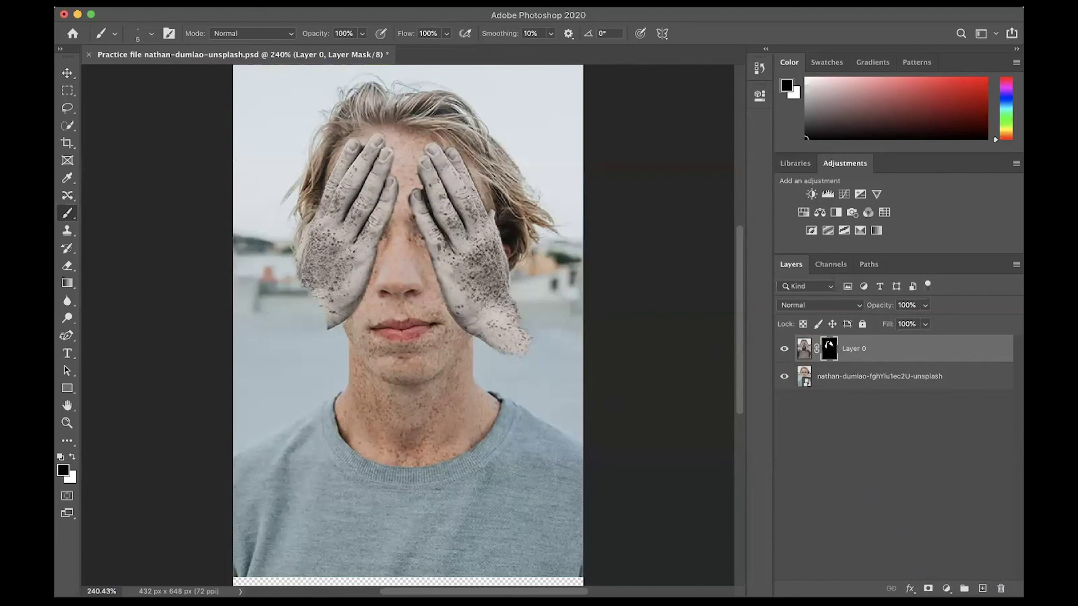
pyautogui.keyDown('alt'); pyautogui.click(829, 349); pyautogui.keyUp('alt')
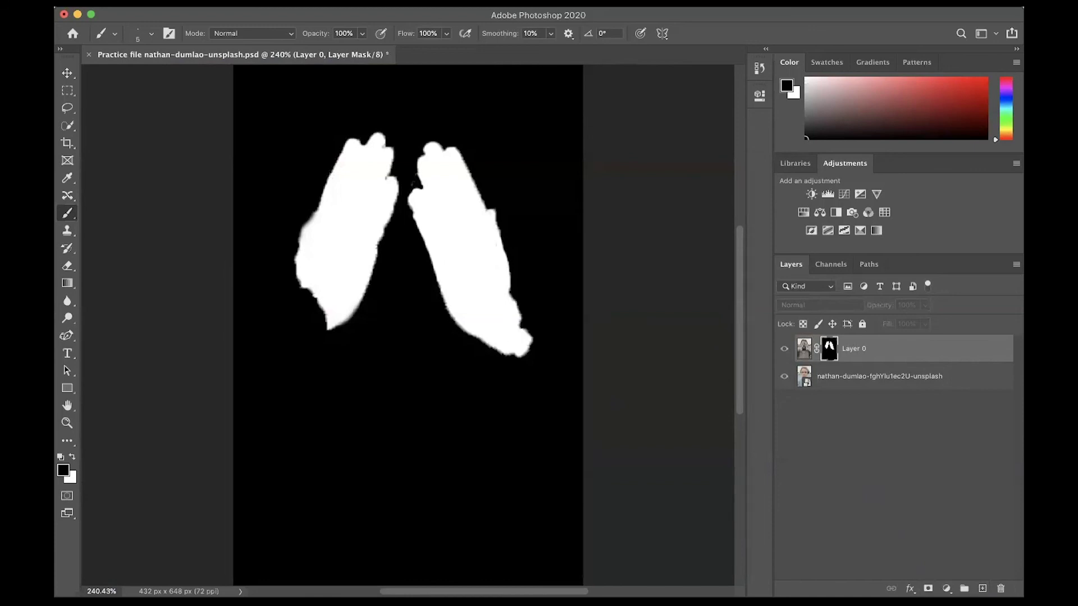
pyautogui.keyDown('alt'); pyautogui.click(829, 349); pyautogui.keyUp('alt')
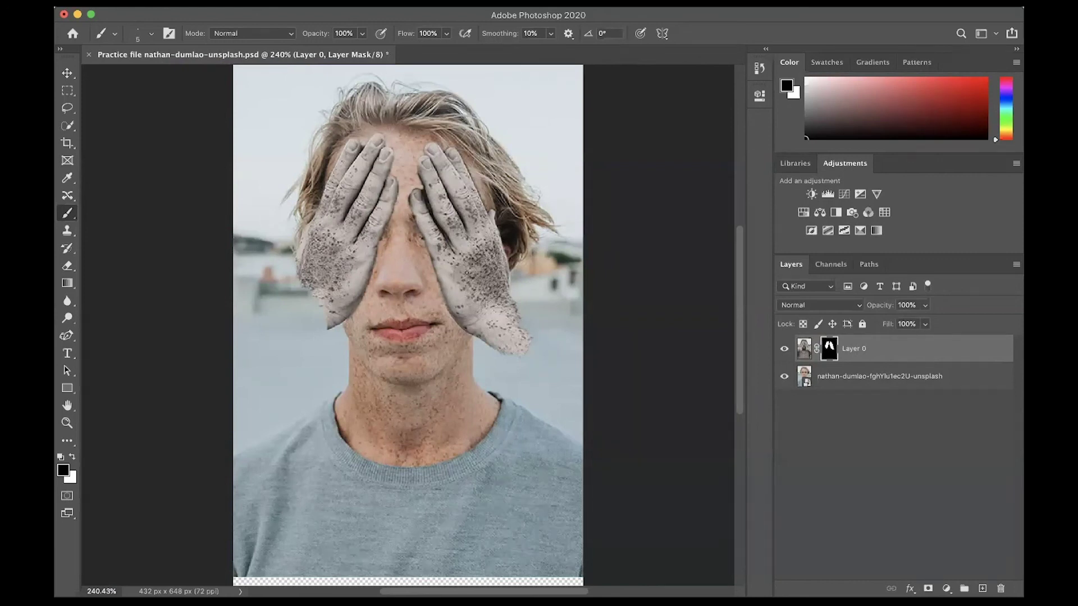
# - Set the brush to 97 px with 0% hardness, try a black dab on the left-side hand's mask and undo it
pyautogui.click(151, 33)
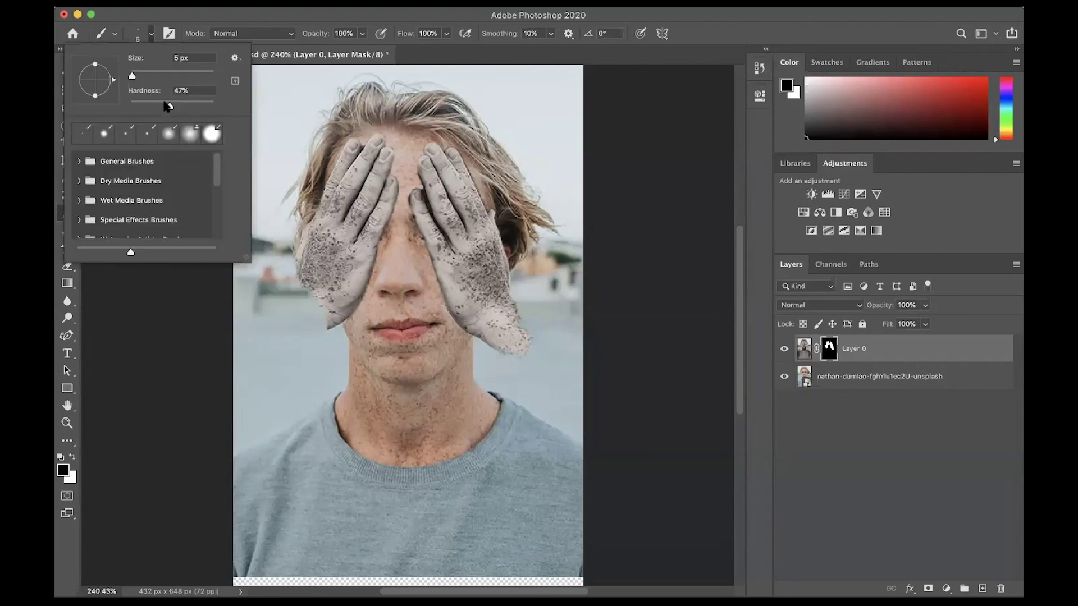
pyautogui.moveTo(170, 106)
pyautogui.mouseDown()
pyautogui.moveTo(120, 105)
pyautogui.moveTo(170, 76)
pyautogui.mouseUp()
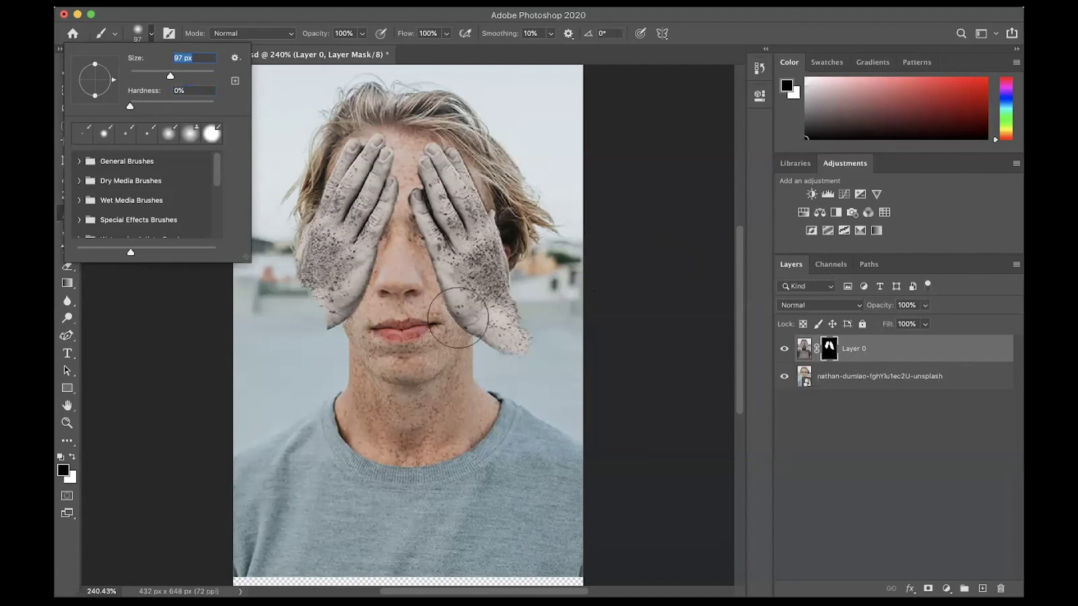
pyautogui.click(340, 283)
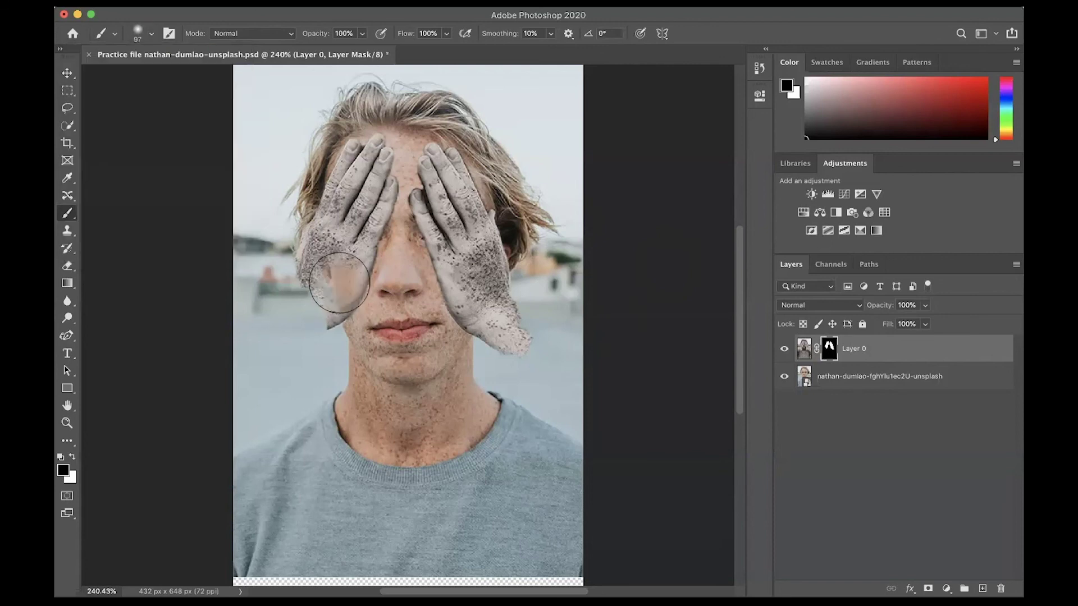
pyautogui.press('super+z')
# - Switch the mask painting colour to white and reduce the brush size to 50 px
pyautogui.click(73, 457)
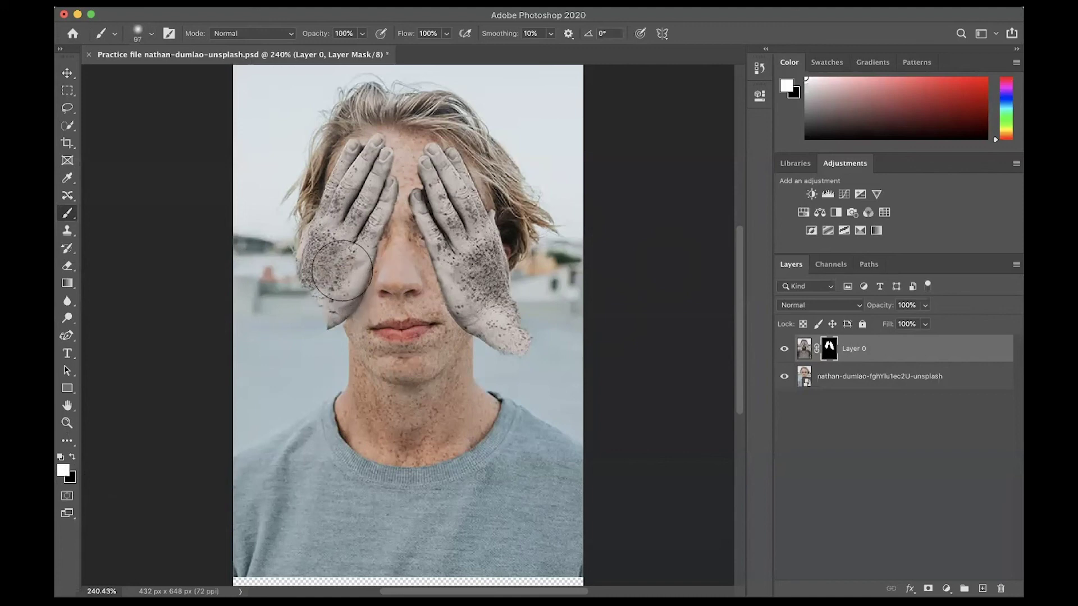
pyautogui.press('[')
pyautogui.press('[')
pyautogui.press('[')
pyautogui.press('[')
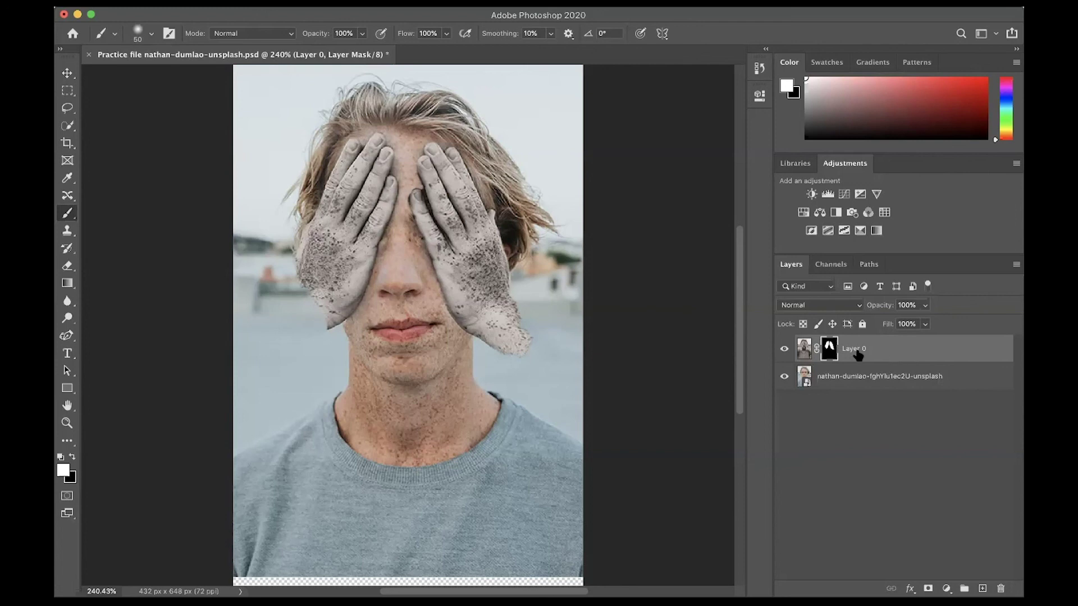
# - Convert the masked Layer 0 to a smart object and hide it
pyautogui.rightClick(887, 352)
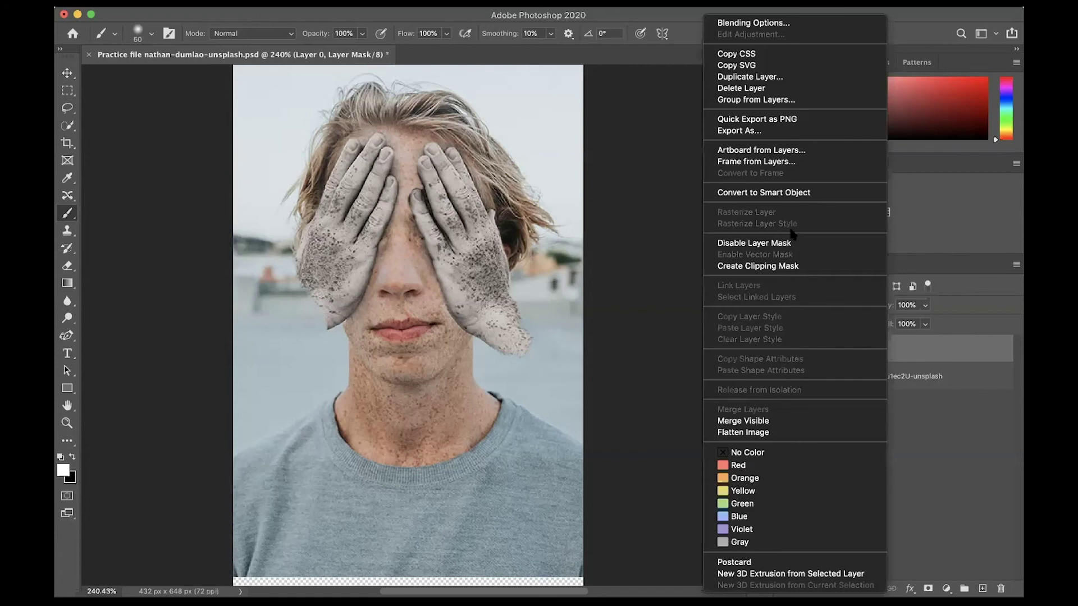
pyautogui.click(793, 193)
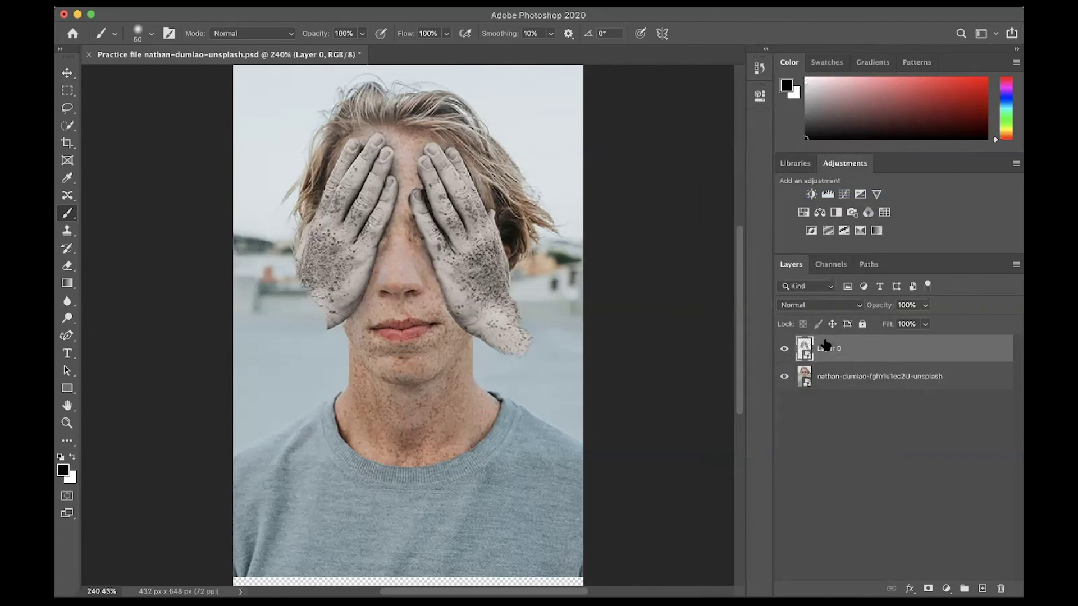
pyautogui.click(785, 352)
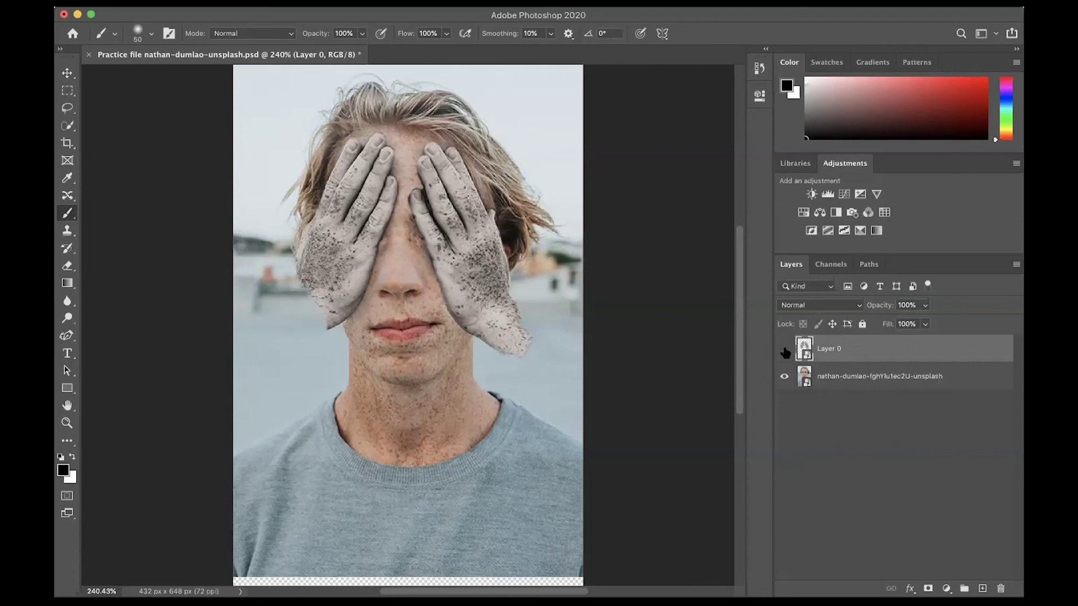
# - On the colour portrait layer, trace the left side of the face from temple to chin with the Curvature Pen in Path mode
pyautogui.click(861, 384)
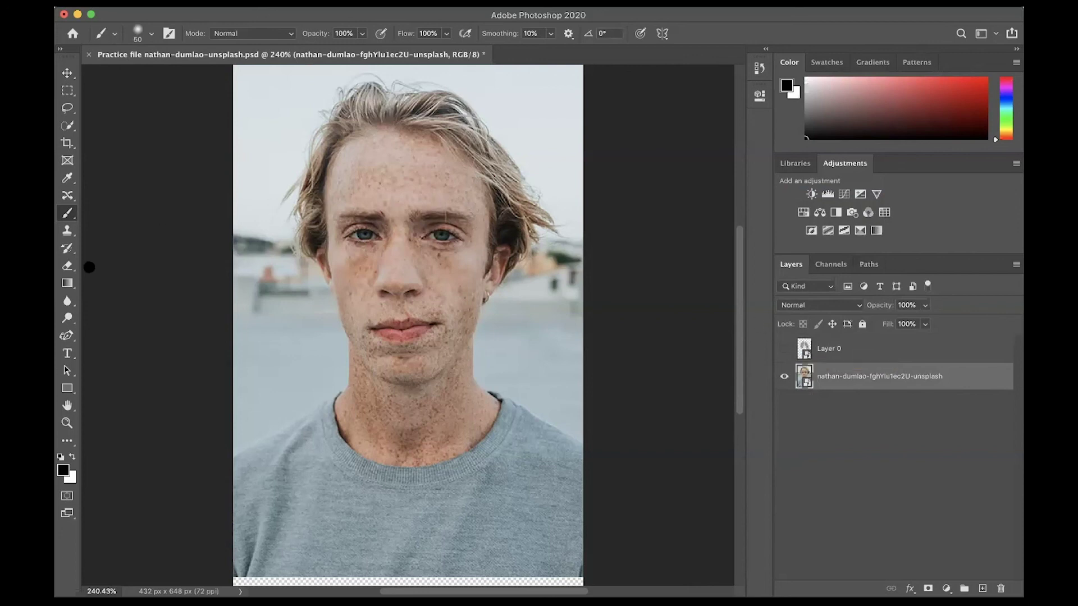
pyautogui.click(67, 336)
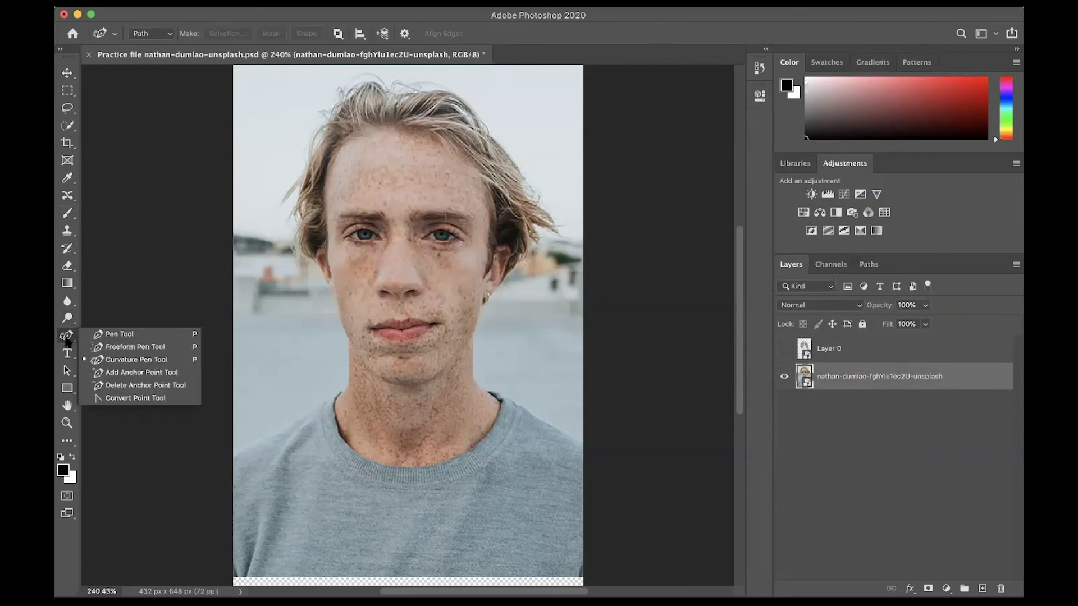
pyautogui.click(129, 362)
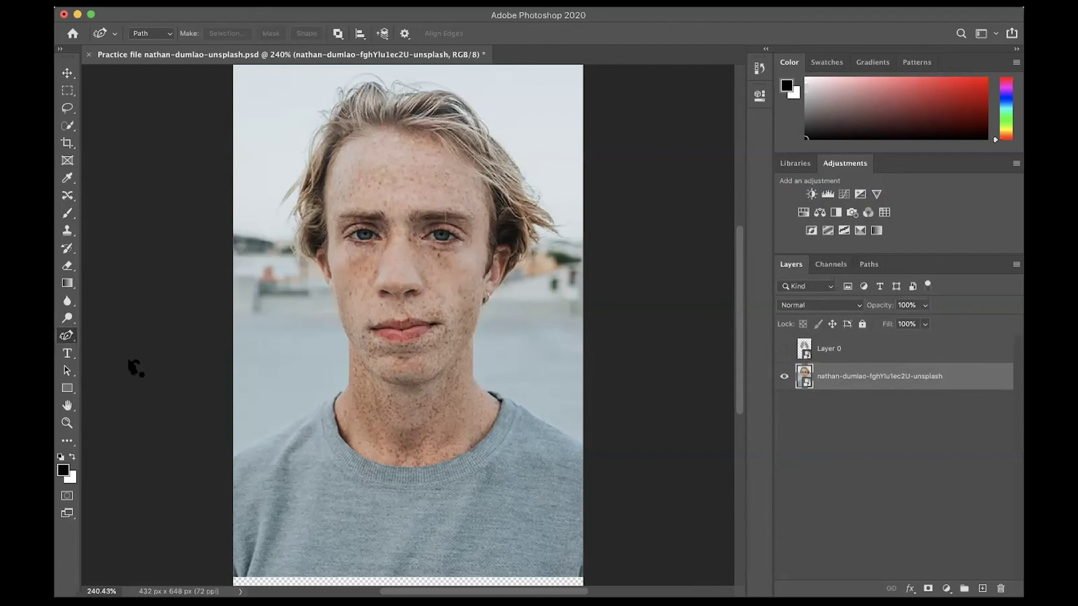
pyautogui.click(169, 34)
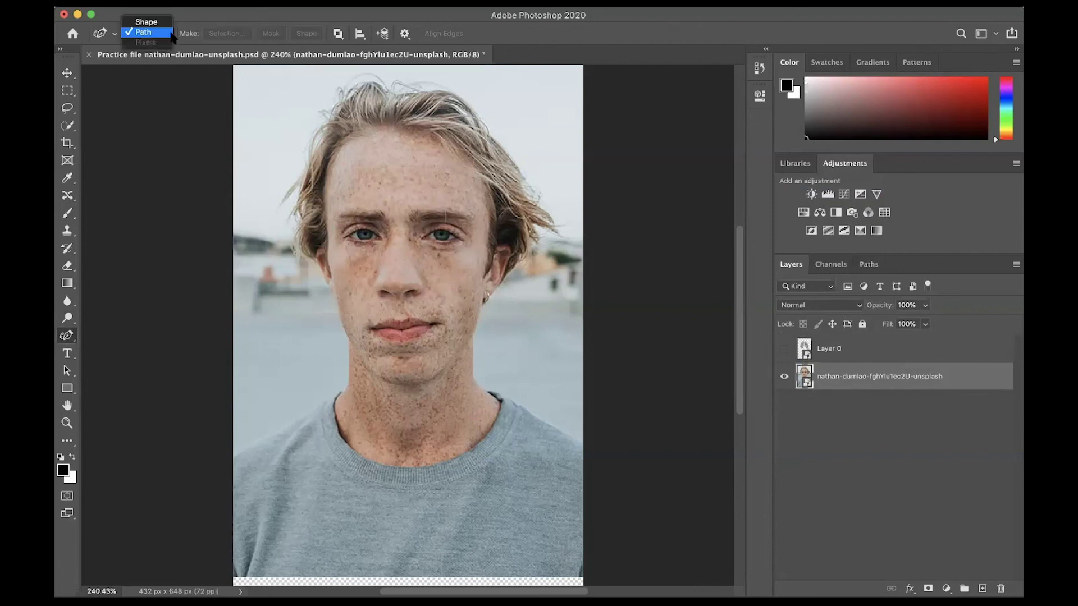
pyautogui.click(146, 32)
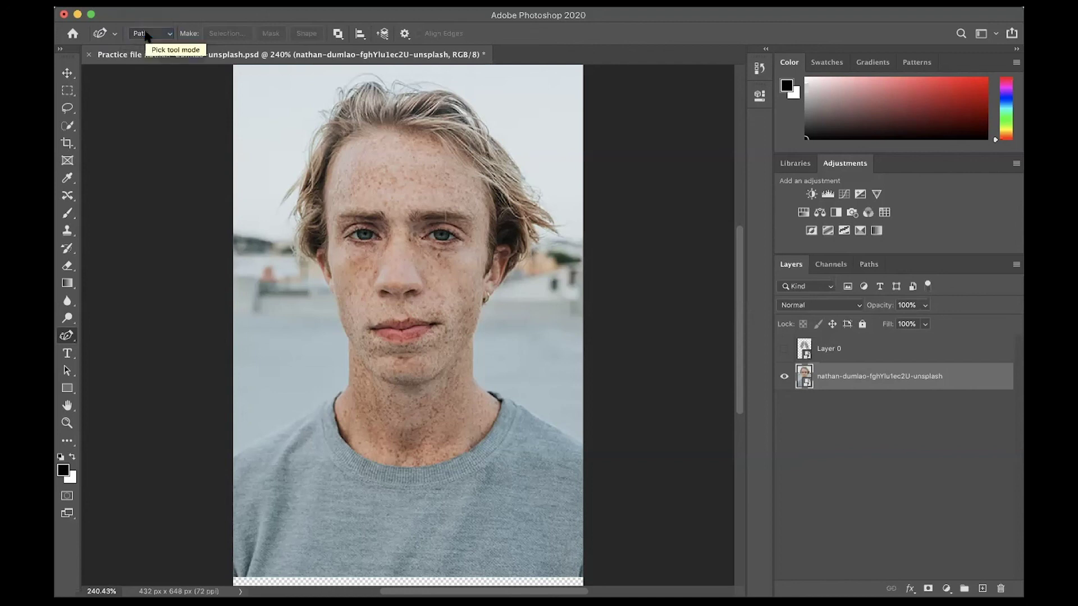
pyautogui.click(330, 164)
pyautogui.click(326, 209)
pyautogui.click(328, 265)
pyautogui.click(339, 312)
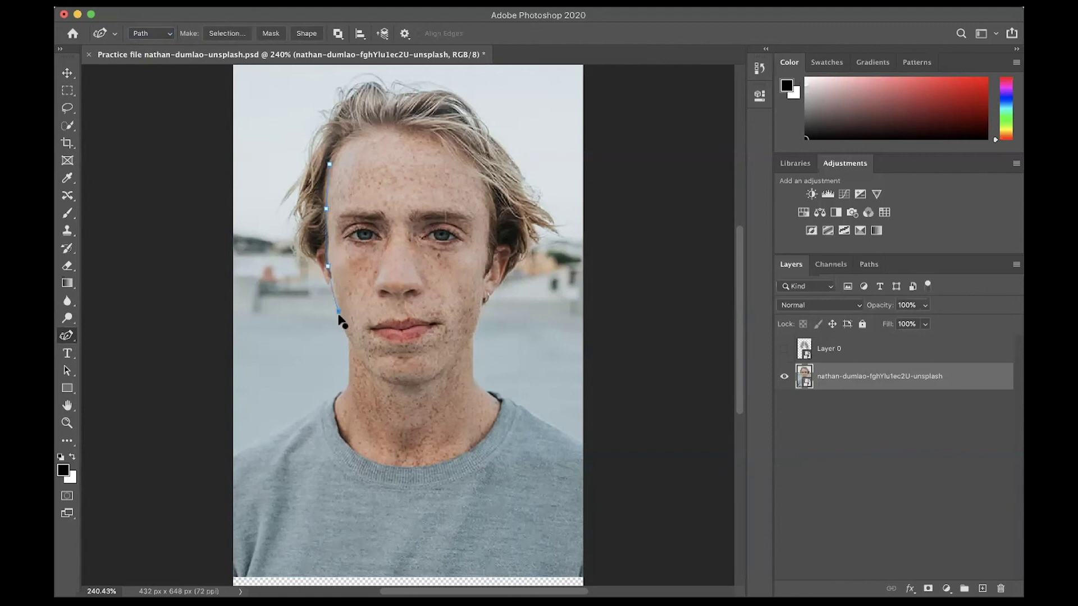
pyautogui.click(356, 354)
pyautogui.click(392, 383)
pyautogui.click(432, 381)
# - Continue the path up the right side of the face and across the hairline, closing it at the starting point
pyautogui.click(470, 337)
pyautogui.click(485, 297)
pyautogui.click(491, 217)
pyautogui.click(471, 158)
pyautogui.click(437, 136)
pyautogui.click(410, 131)
pyautogui.click(364, 130)
pyautogui.click(329, 164)
# - Refine the face path by adding, moving and deleting anchor points, mainly along the right temple and cheek
pyautogui.click(455, 145)
pyautogui.moveTo(469, 159); pyautogui.dragTo(471, 158)
pyautogui.click(491, 238)
pyautogui.click(492, 226)
pyautogui.click(491, 251)
pyautogui.click(485, 298)
pyautogui.click(464, 353)
pyautogui.click(329, 263)
# - Create a new group above the layers and give it a vector mask from the face path
pyautogui.click(886, 469)
pyautogui.click(886, 353)
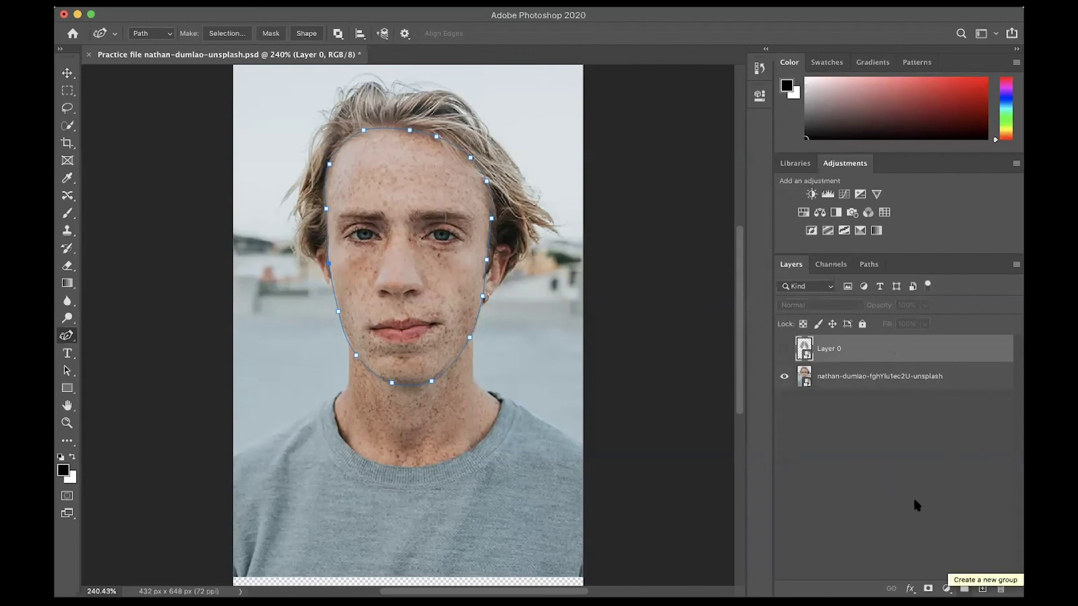
pyautogui.click(904, 462)
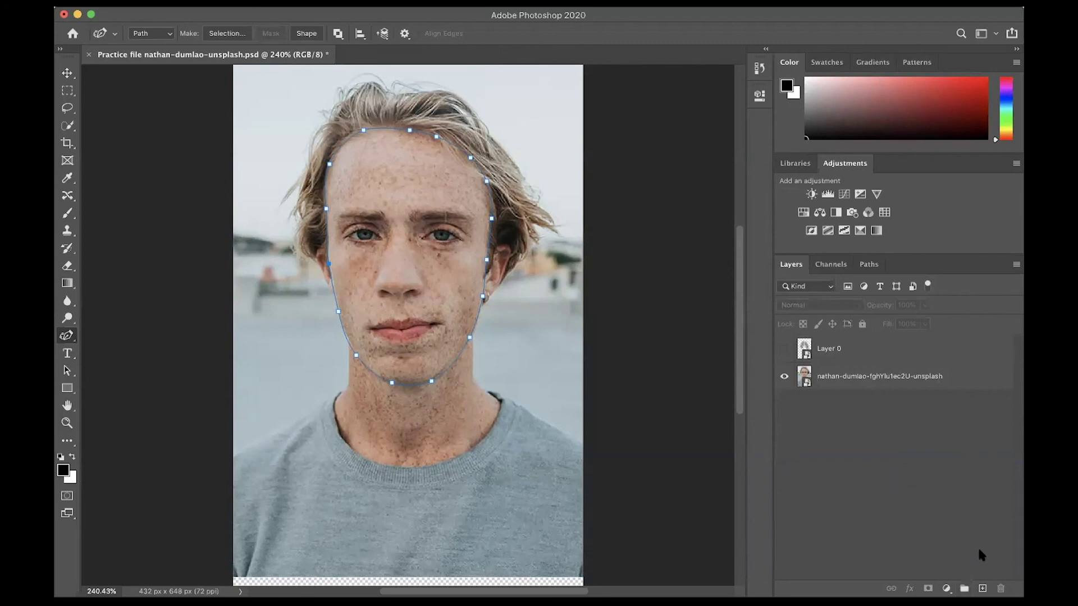
pyautogui.click(964, 588)
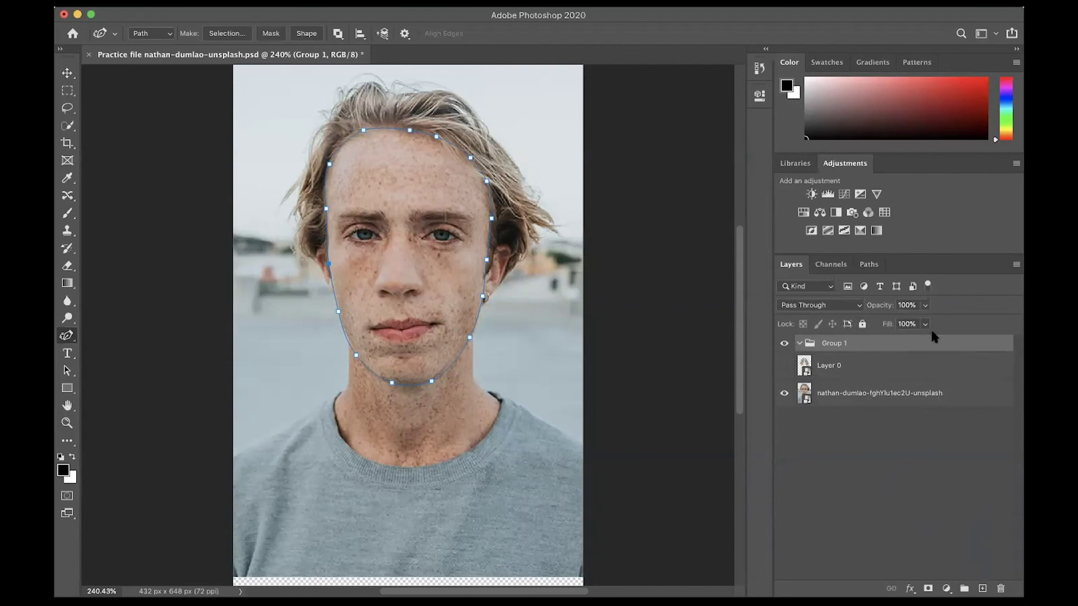
pyautogui.keyDown('super'); pyautogui.click(832, 347); pyautogui.keyUp('super')
pyautogui.click(832, 347)
pyautogui.click(929, 589)
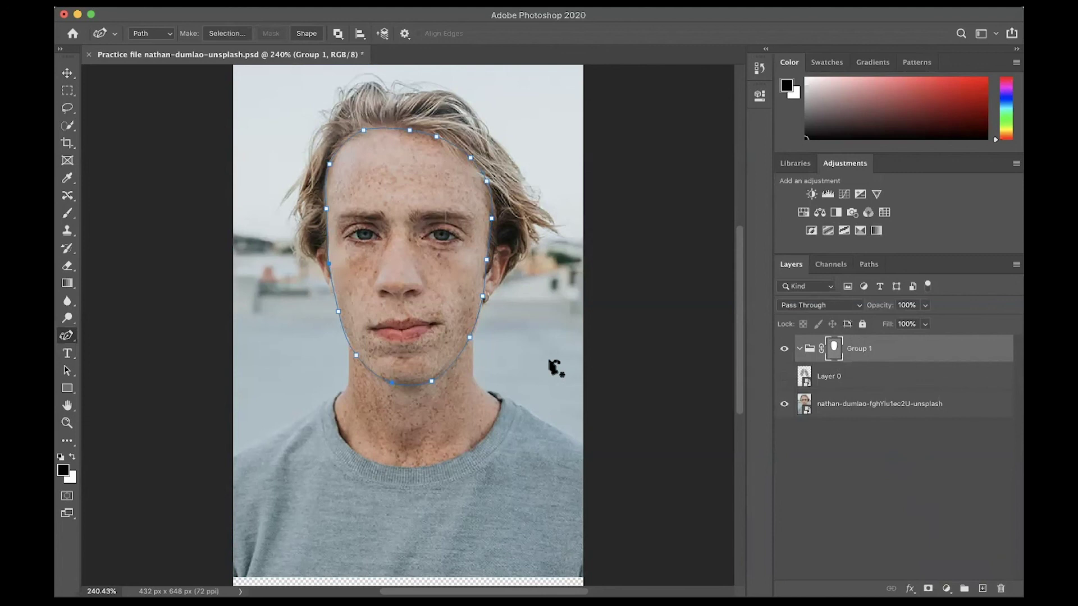
# - Show Layer 0 and move it into Group 1 so the vector mask clips the hands
pyautogui.click(785, 378)
pyautogui.moveTo(826, 377); pyautogui.dragTo(845, 355)
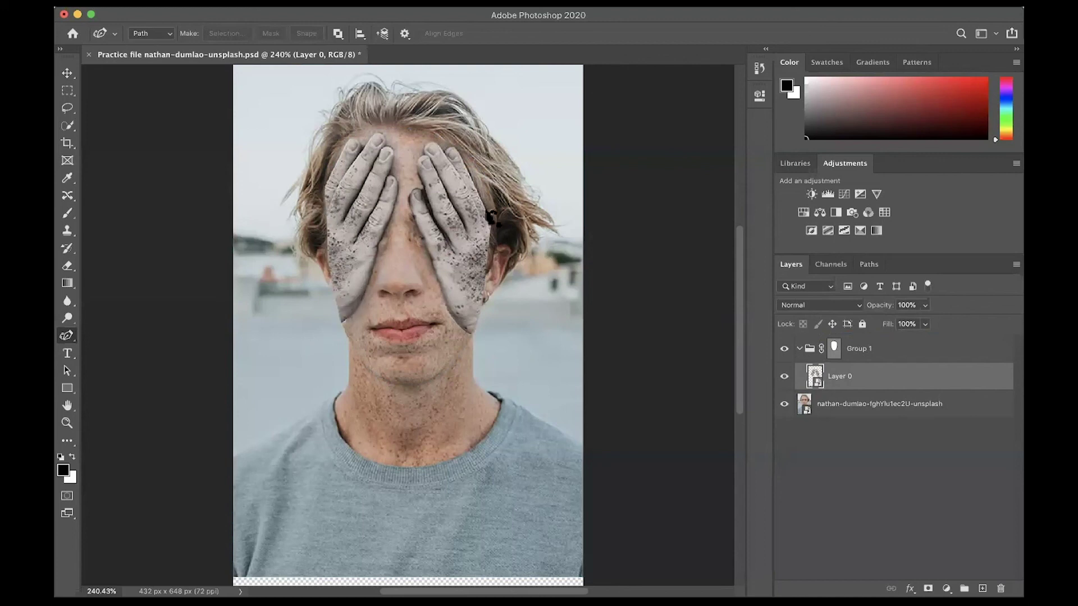
pyautogui.click(889, 354)
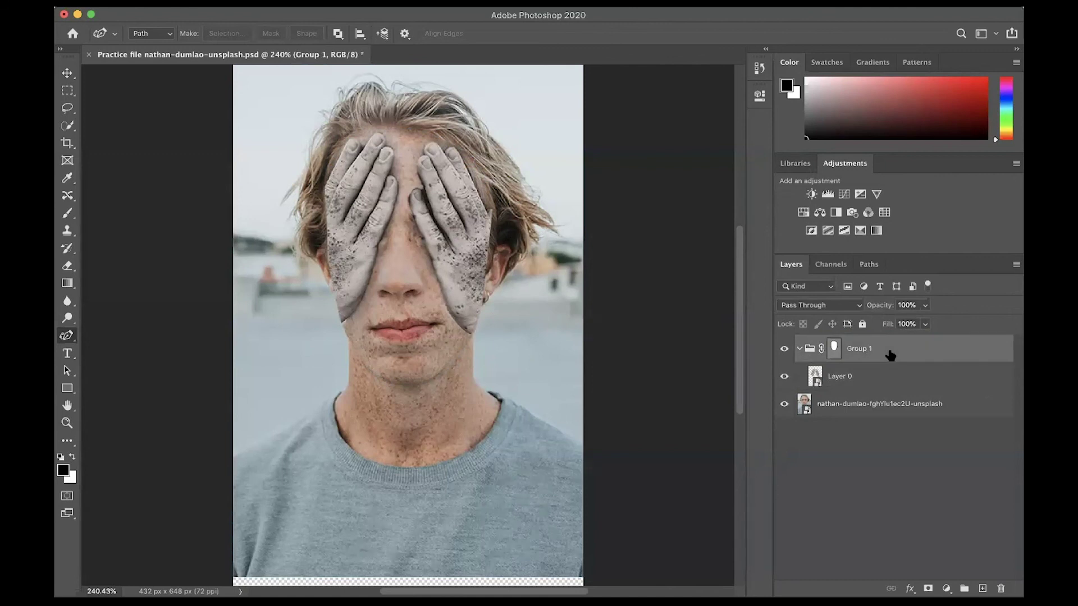
# - Set the feather of Group 1's vector mask to 2.3 px and deselect the group
pyautogui.click(836, 348)
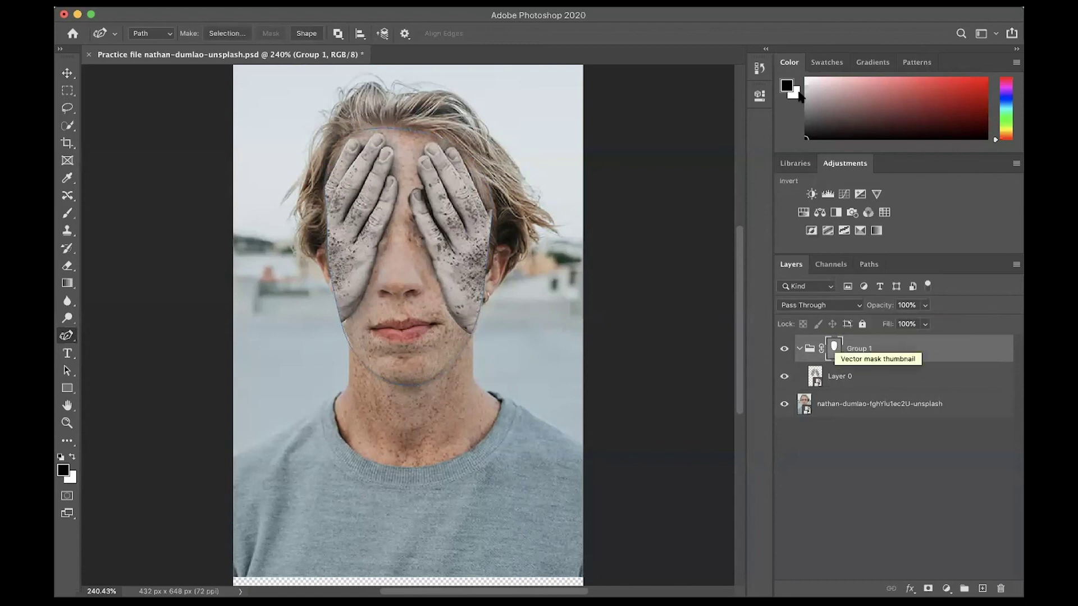
pyautogui.click(766, 50)
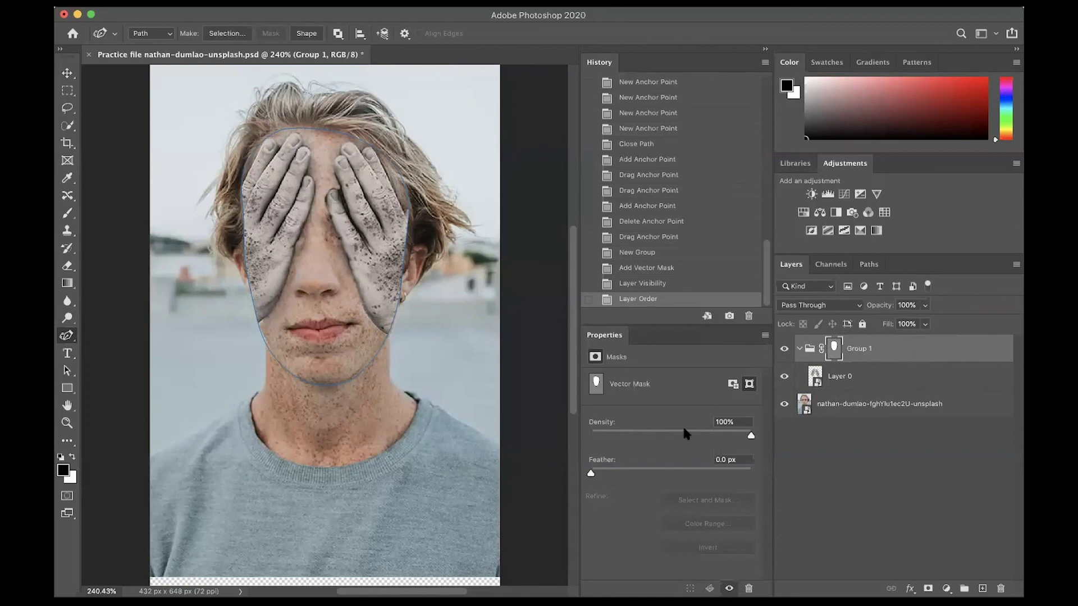
pyautogui.moveTo(591, 473); pyautogui.dragTo(611, 473)
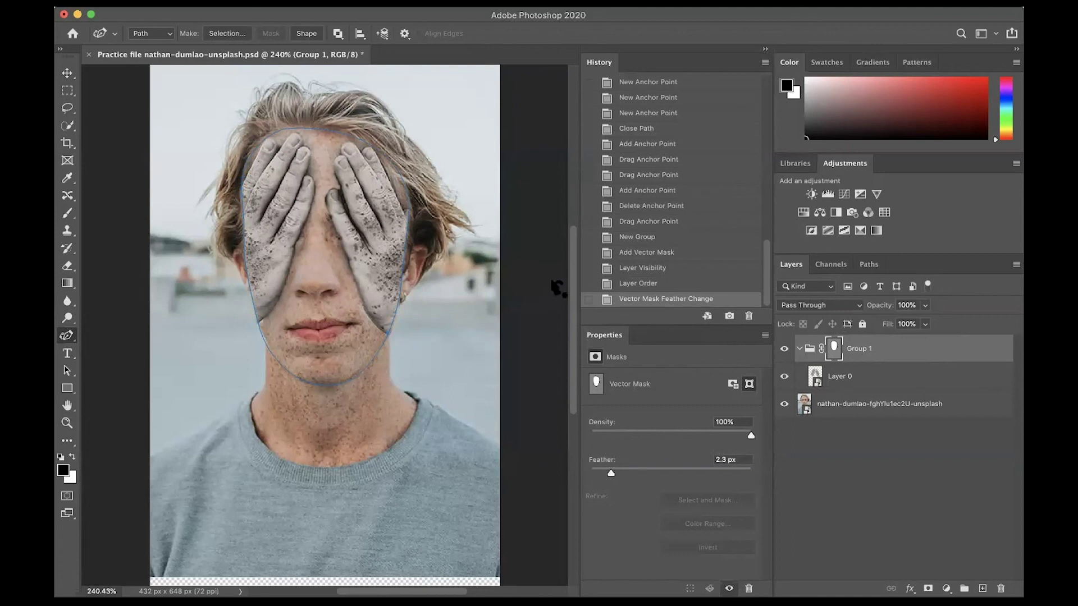
pyautogui.click(765, 49)
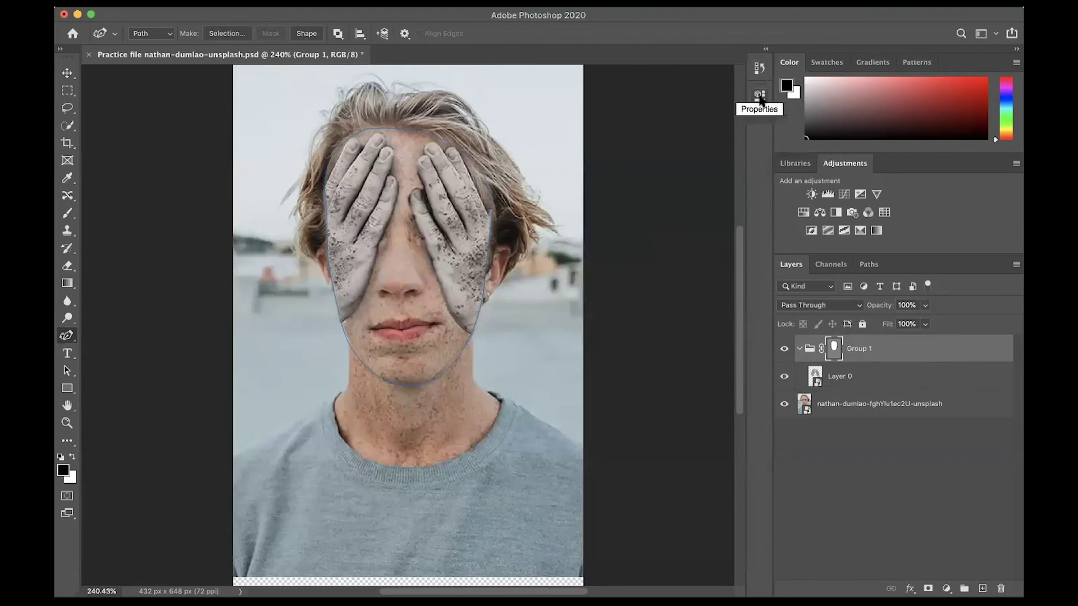
pyautogui.click(852, 453)
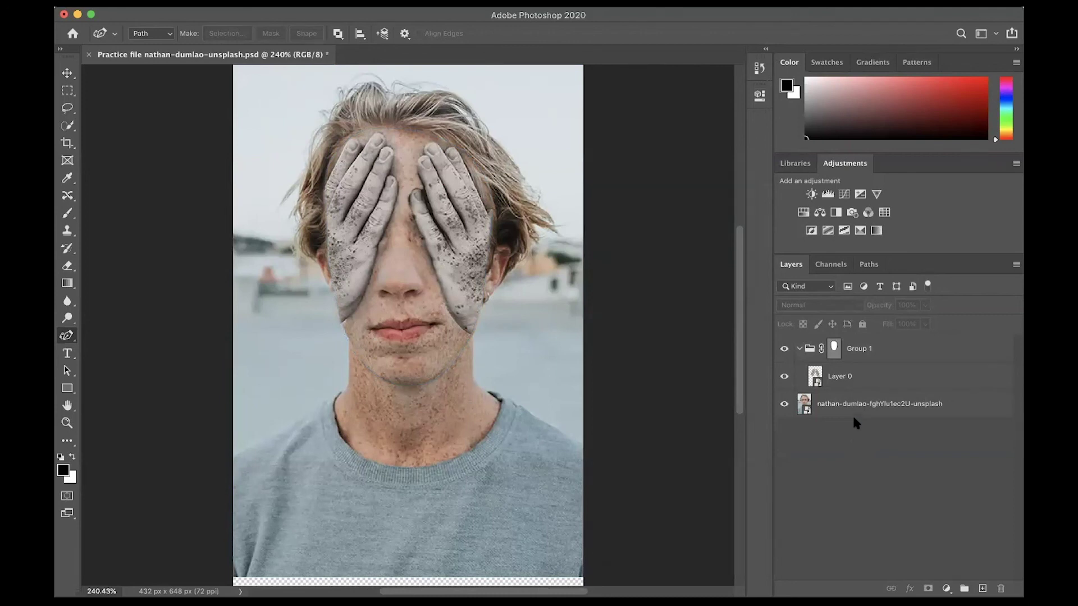
# - Add a Black & White adjustment layer above Group 1 with Reds at 18 and Yellows at 73
pyautogui.click(836, 213)
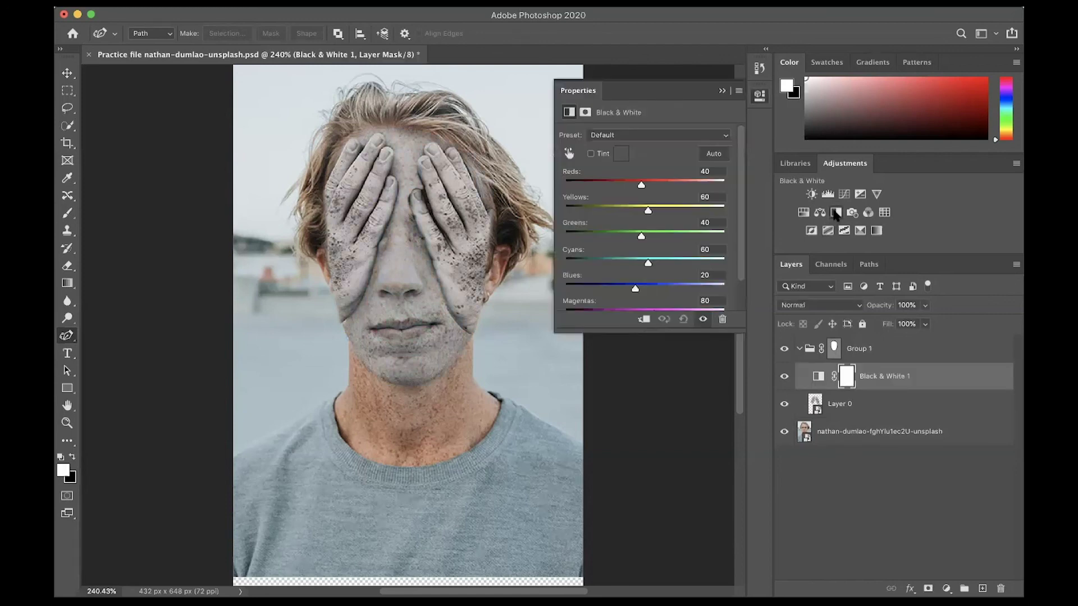
pyautogui.moveTo(874, 378); pyautogui.dragTo(838, 339)
pyautogui.moveTo(840, 376); pyautogui.dragTo(801, 337)
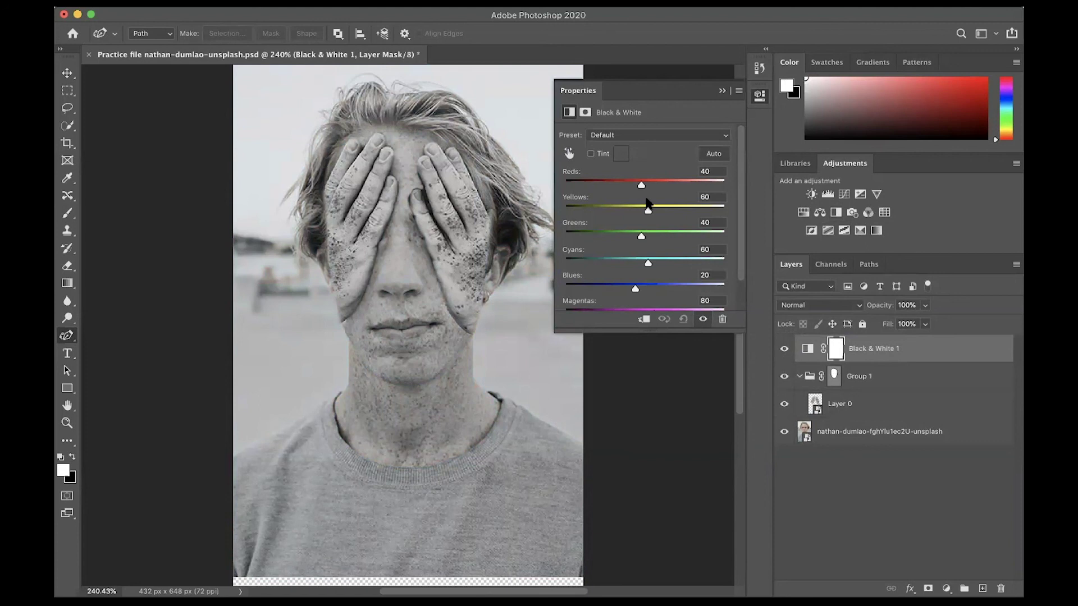
pyautogui.moveTo(641, 184); pyautogui.dragTo(652, 211)
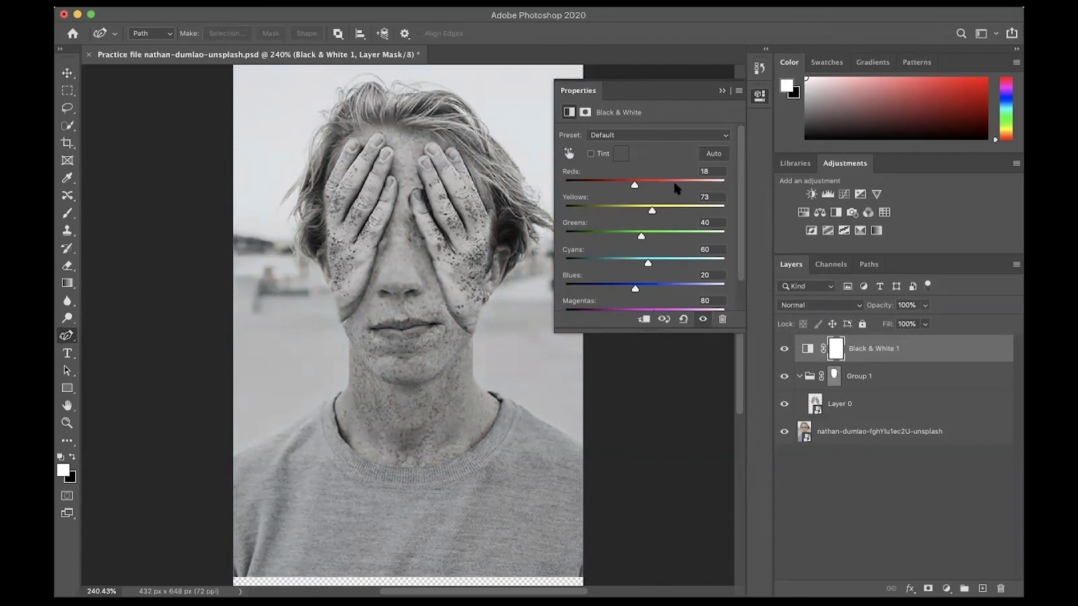
pyautogui.click(722, 91)
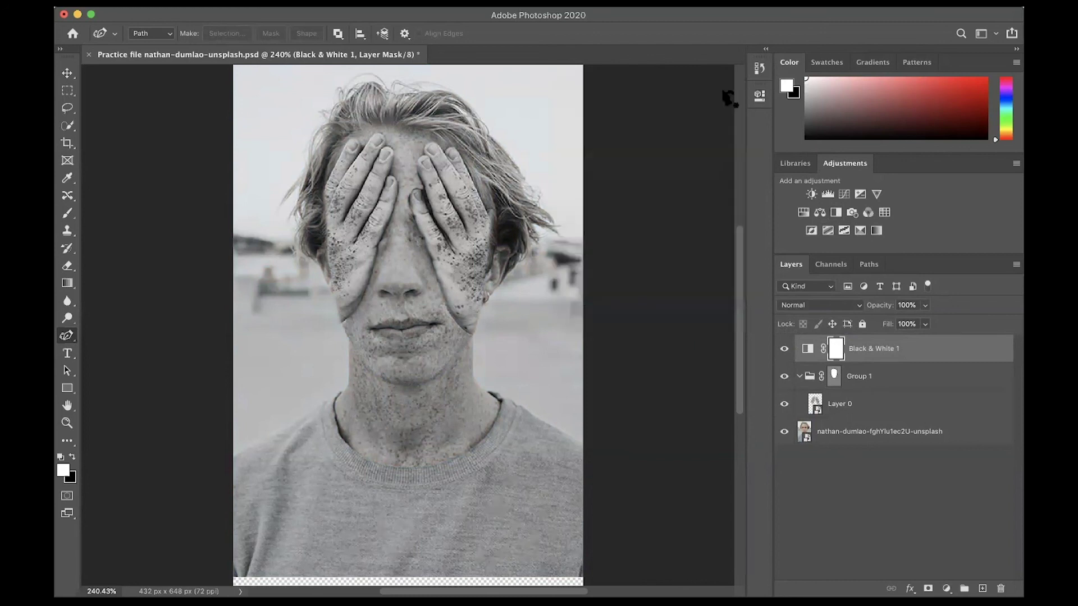
# - Set Layer 0, the hands inside Group 1, to Overlay blend mode at 88% opacity
pyautogui.click(884, 403)
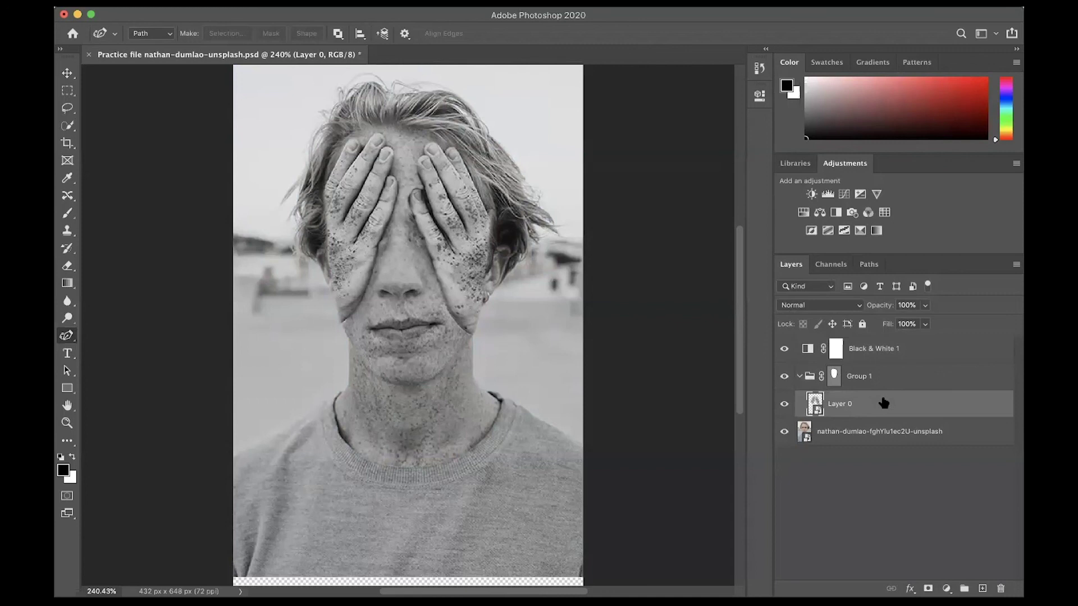
pyautogui.click(857, 306)
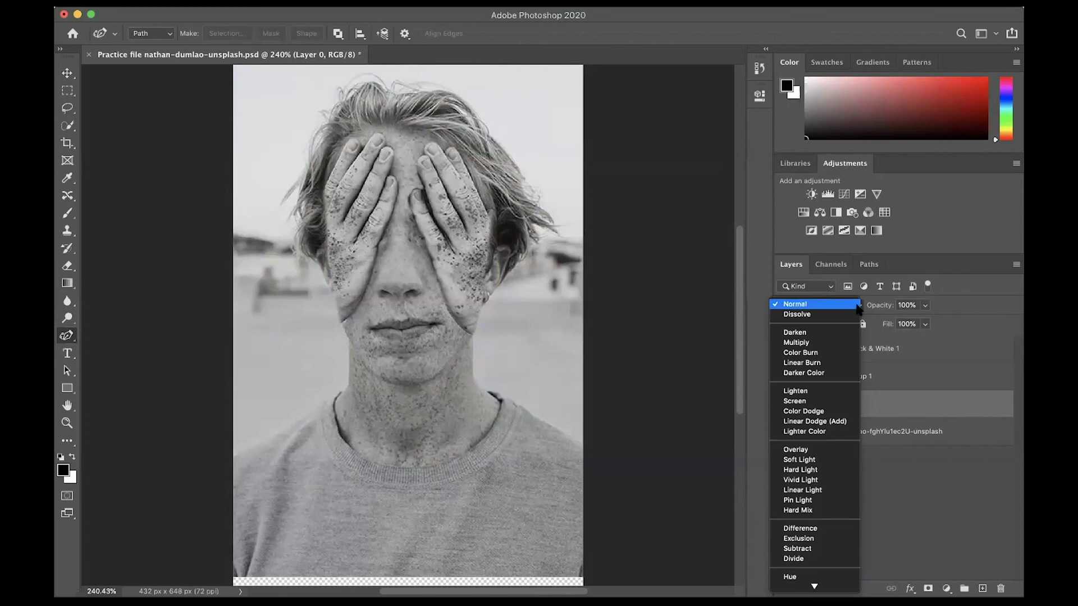
pyautogui.click(795, 451)
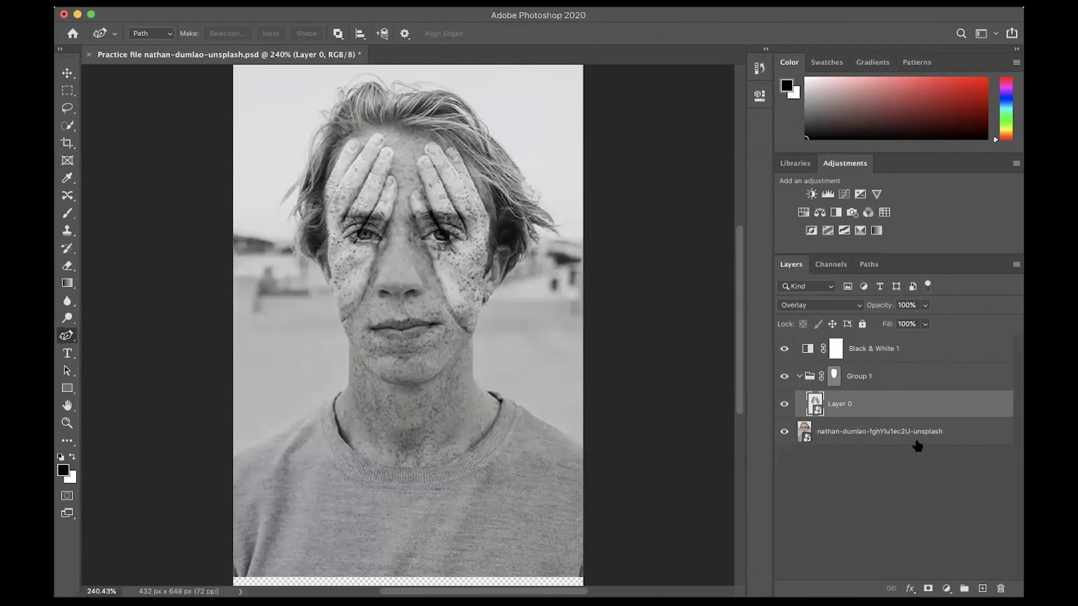
pyautogui.click(925, 306)
pyautogui.moveTo(927, 322); pyautogui.dragTo(917, 322)
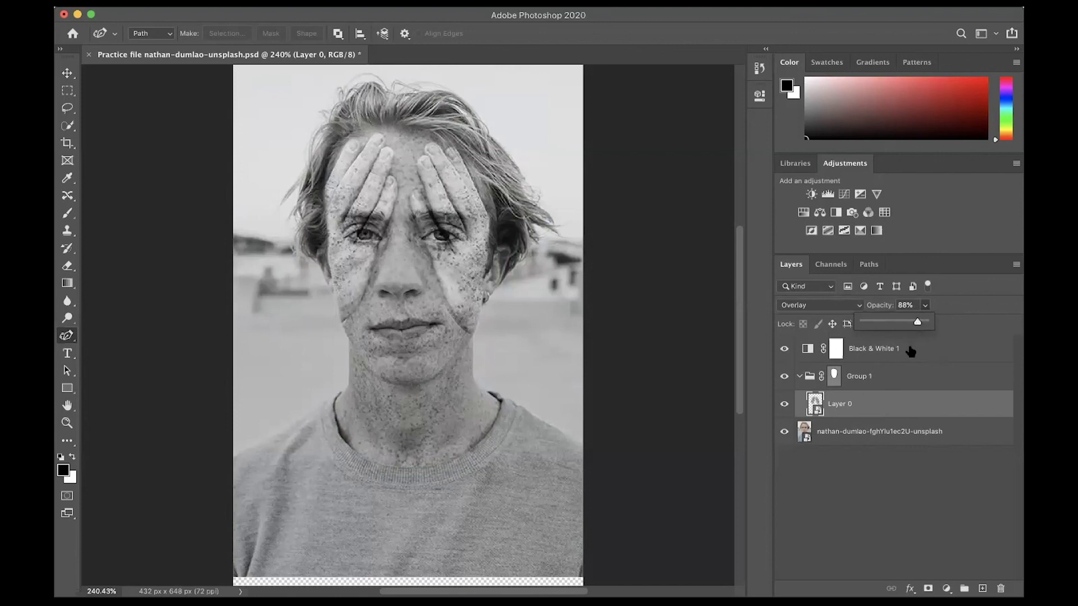
pyautogui.click(839, 351)
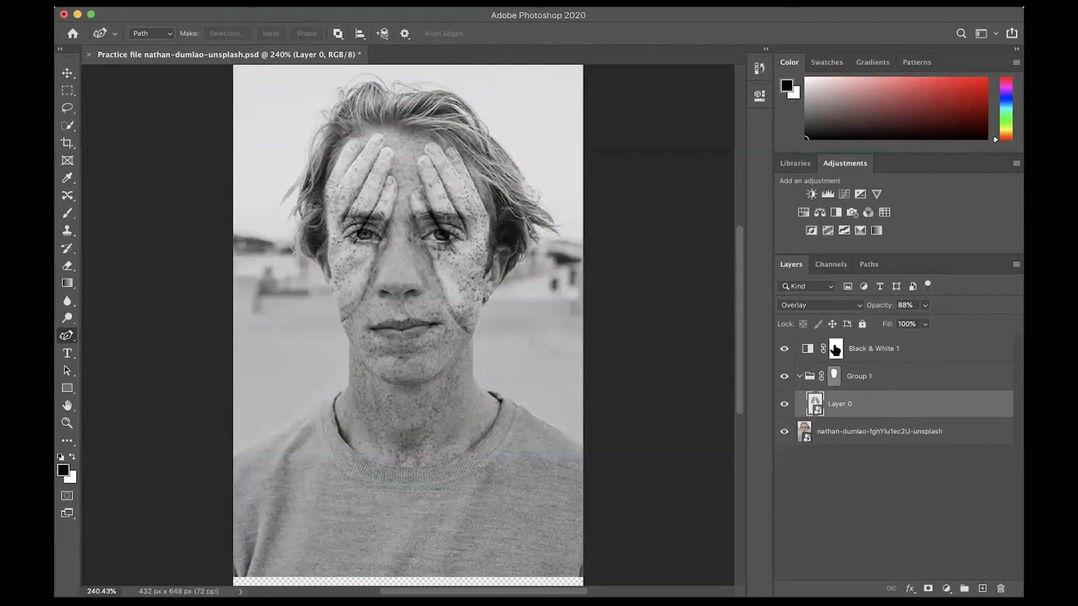
# - Select the Black & White 1 layer mask and set up the Brush tool with black at size 15 for retouching around the eyes
pyautogui.click(836, 350)
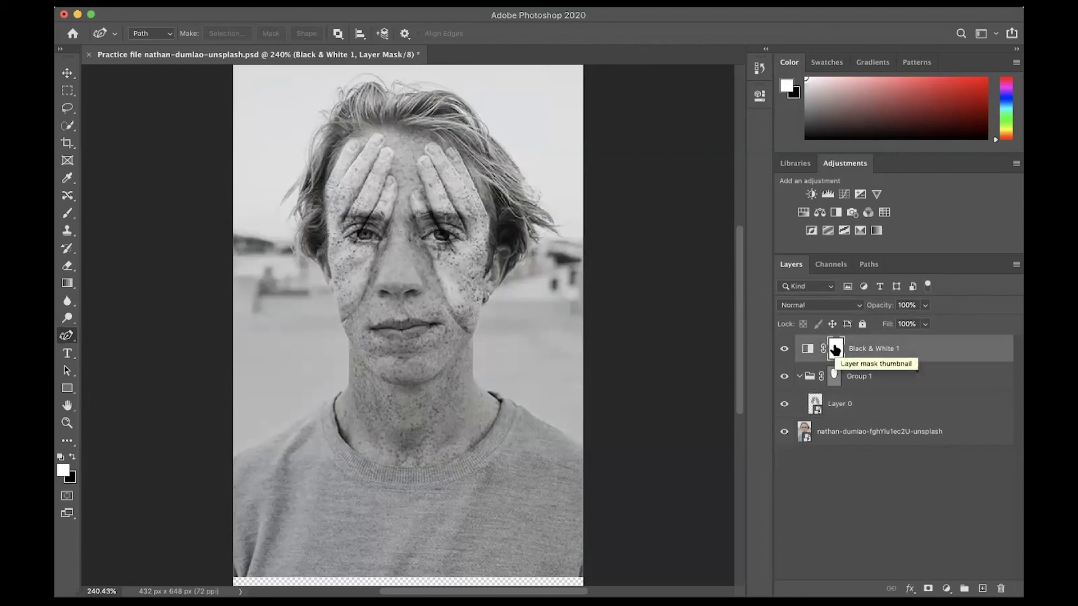
pyautogui.click(67, 422)
pyautogui.moveTo(407, 218); pyautogui.dragTo(488, 303)
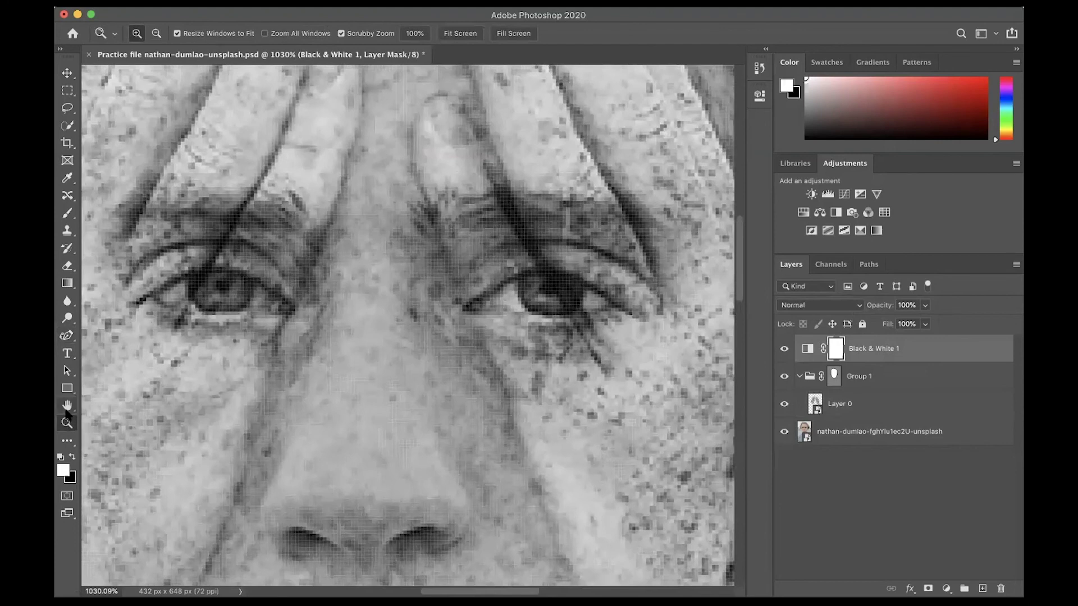
pyautogui.press('b')
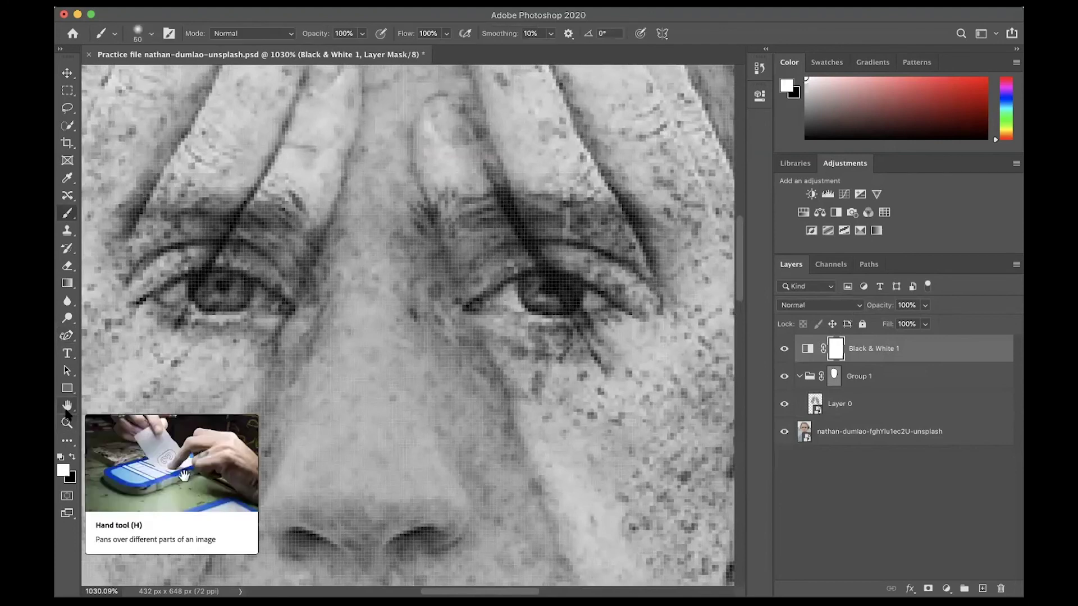
pyautogui.click(72, 458)
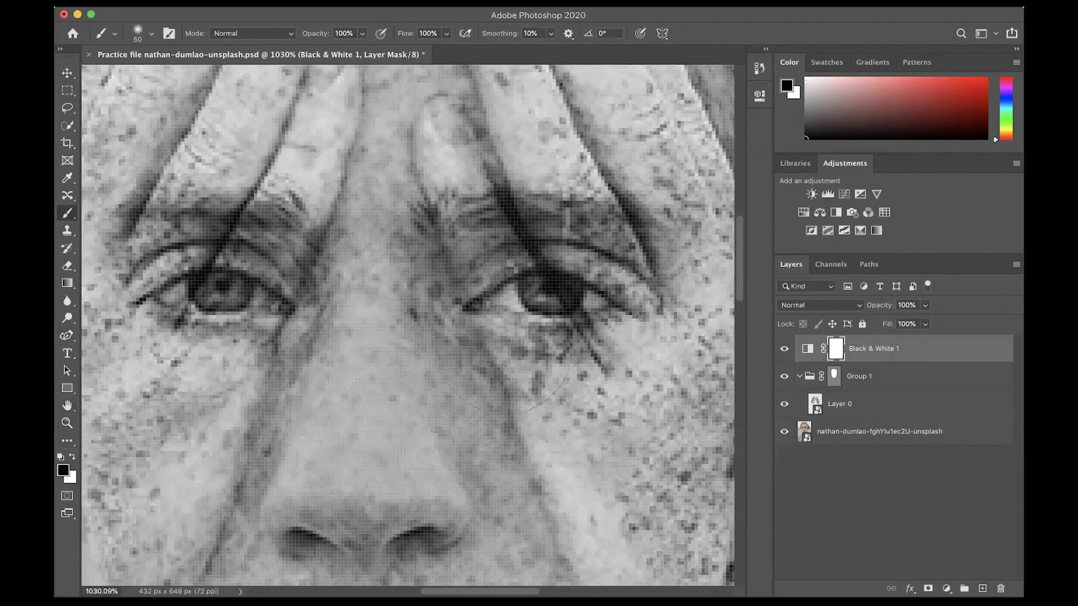
pyautogui.press('[')
pyautogui.press('[')
pyautogui.press('[')
pyautogui.press('[')
pyautogui.press('super+0')
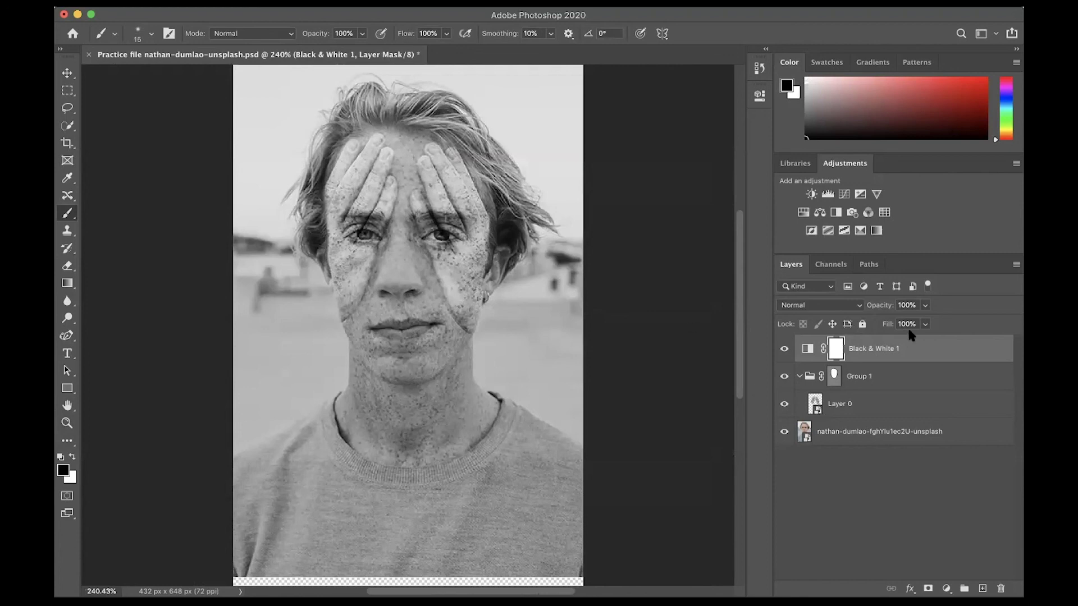
# - Convert all the layers, from Black & White 1 down to the portrait, into one smart object and check its contents
pyautogui.keyDown('shift'); pyautogui.click(854, 436); pyautogui.keyUp('shift')
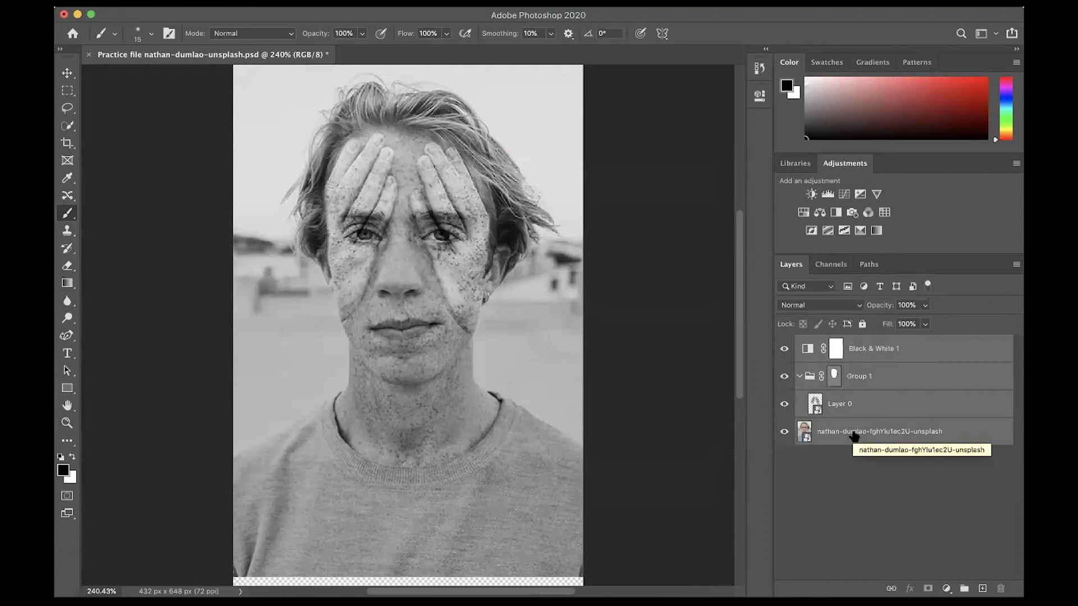
pyautogui.rightClick(901, 428)
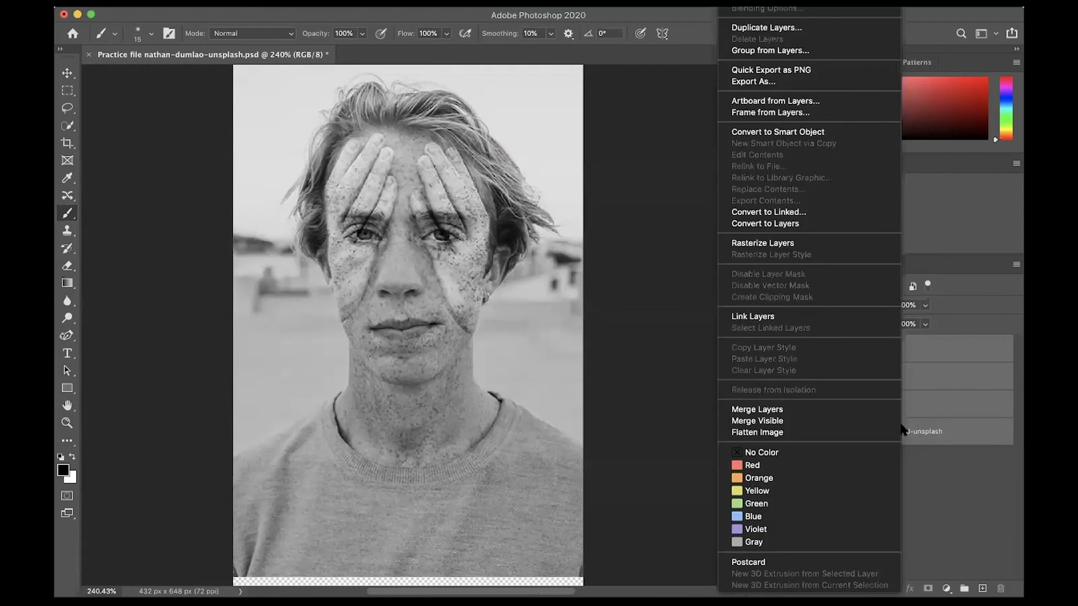
pyautogui.click(821, 131)
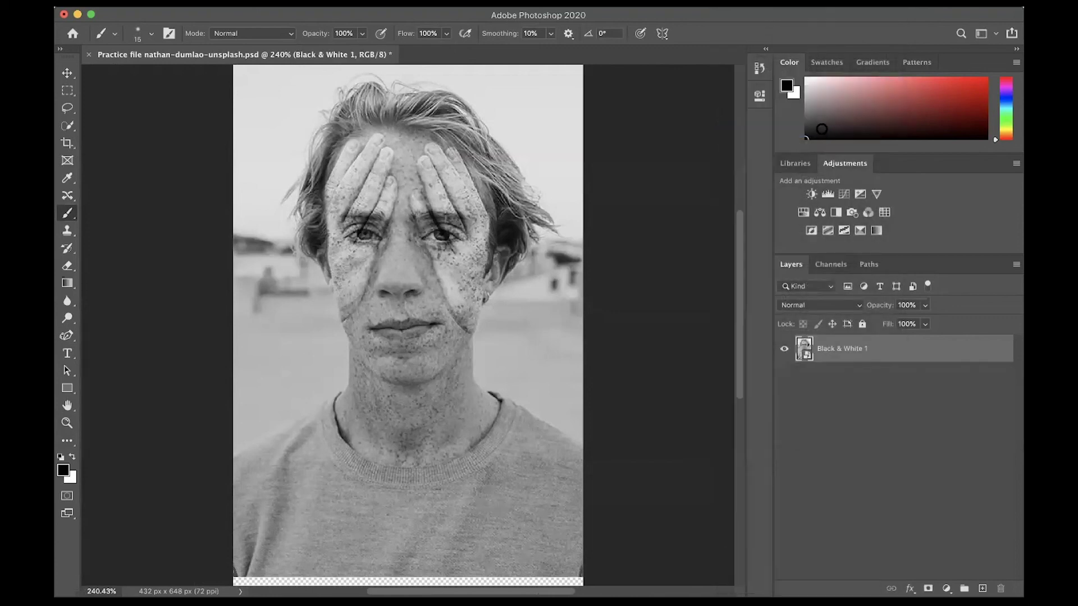
pyautogui.doubleClick(807, 357)
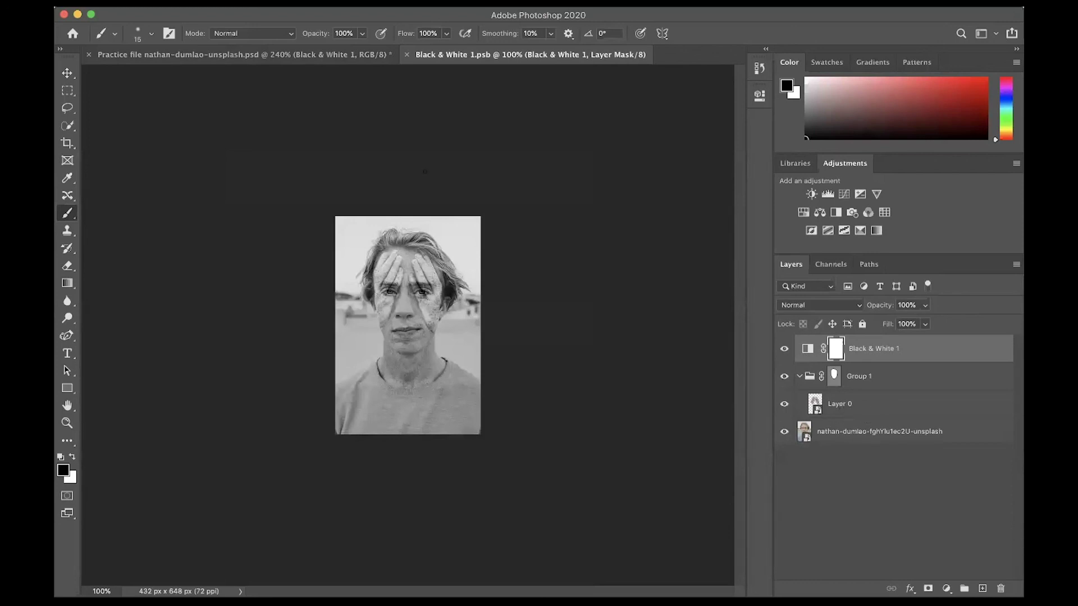
pyautogui.click(407, 55)
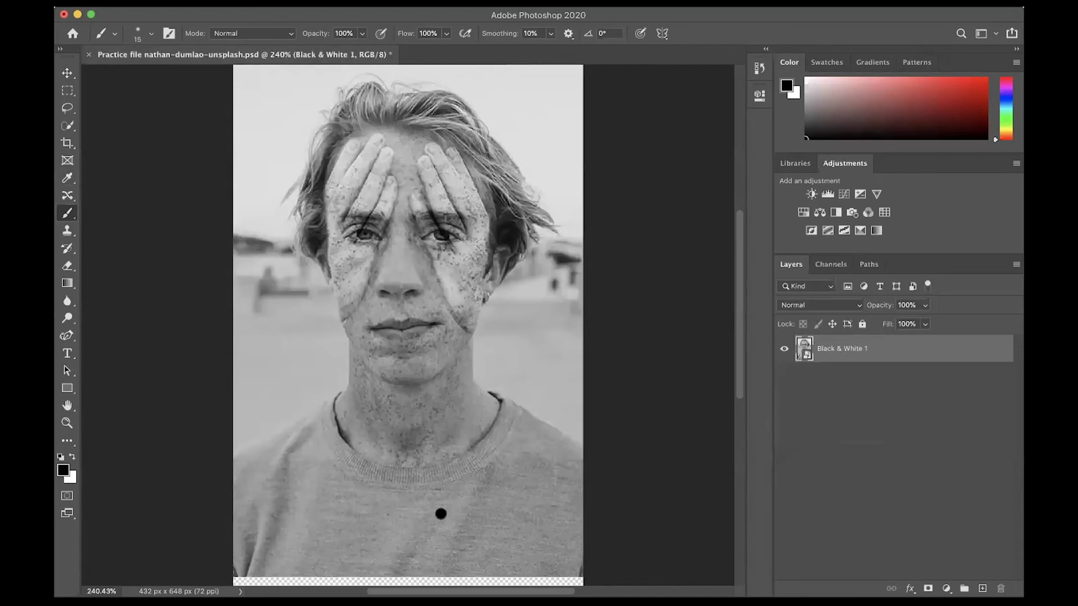
# - Start a Camera Raw filter on the smart object with Exposure +0.25, Contrast +27, Highlights -4, Shadows -12 and Blacks -16
pyautogui.click(370, 0)
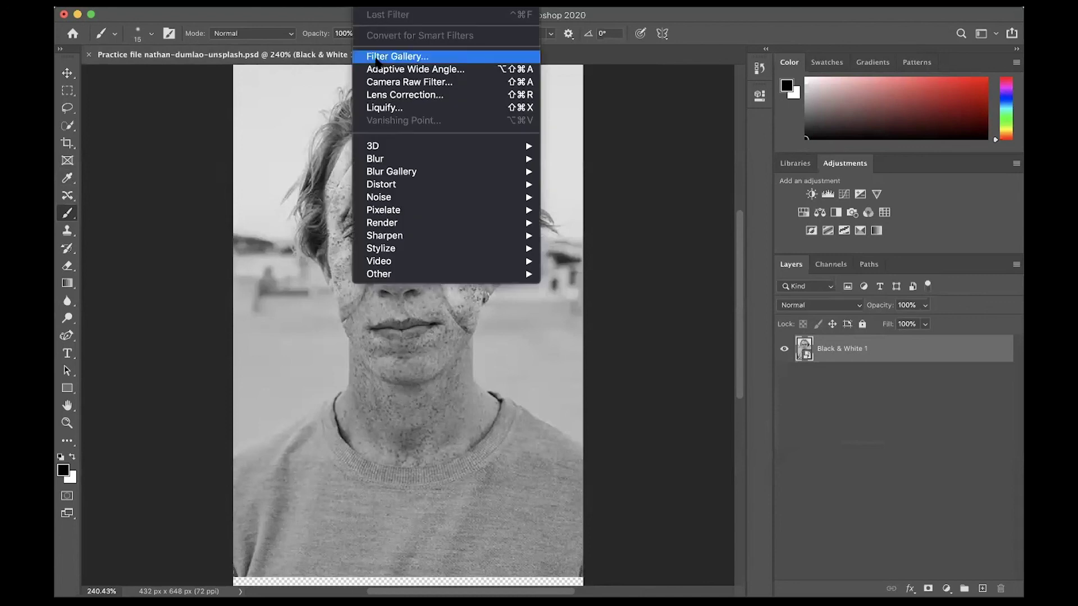
pyautogui.click(382, 82)
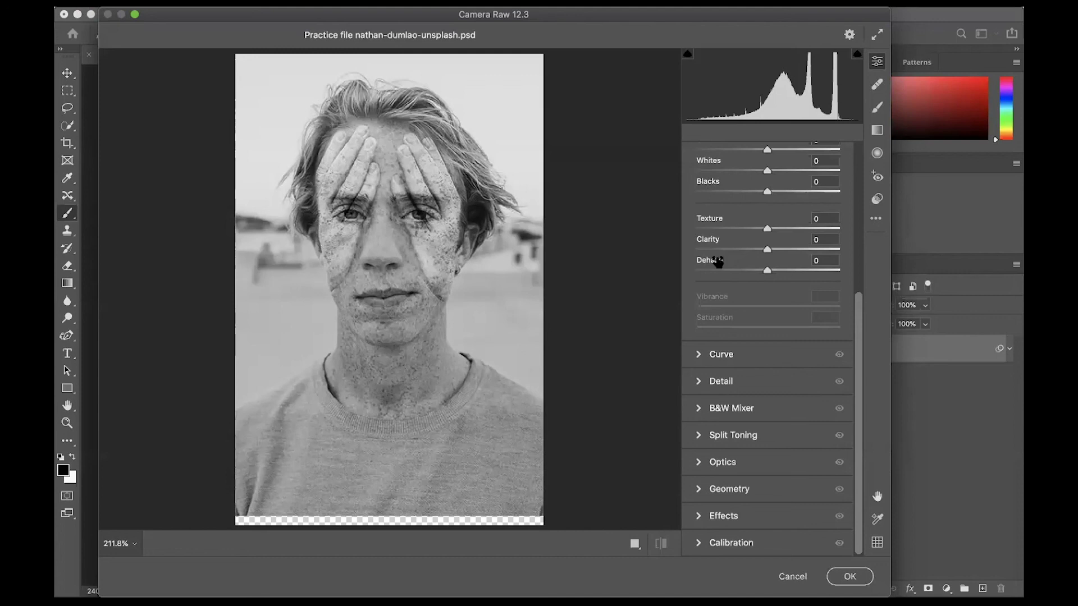
pyautogui.moveTo(858, 314); pyautogui.dragTo(866, 151)
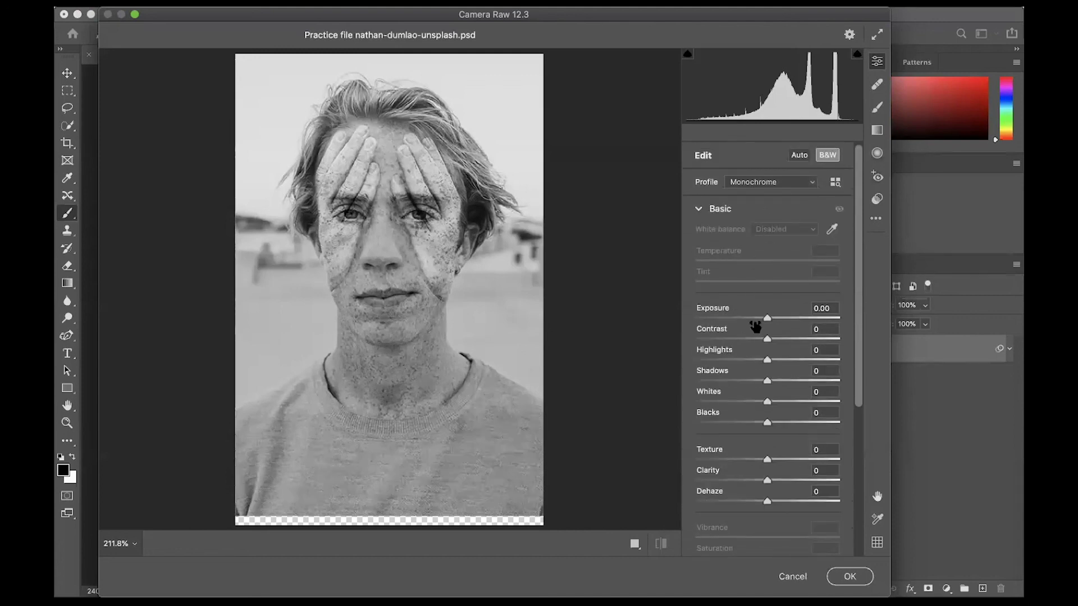
pyautogui.moveTo(766, 318); pyautogui.dragTo(791, 348)
pyautogui.moveTo(790, 345); pyautogui.dragTo(758, 381)
pyautogui.moveTo(767, 422); pyautogui.dragTo(755, 422)
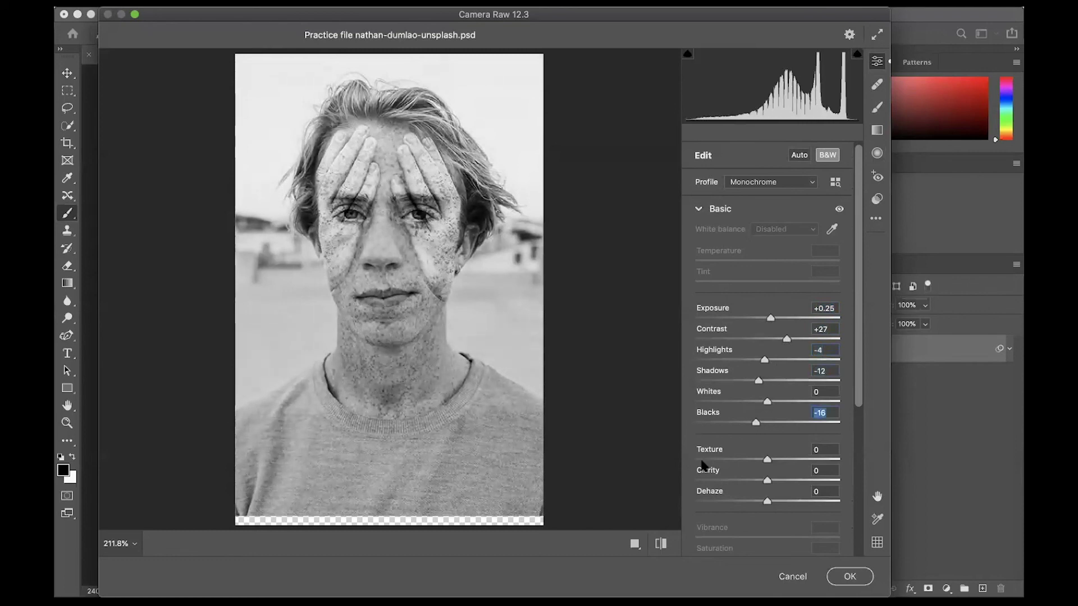
# - Compare the Camera Raw adjustments with the default settings and apply the filter to the smart object
pyautogui.click(661, 544)
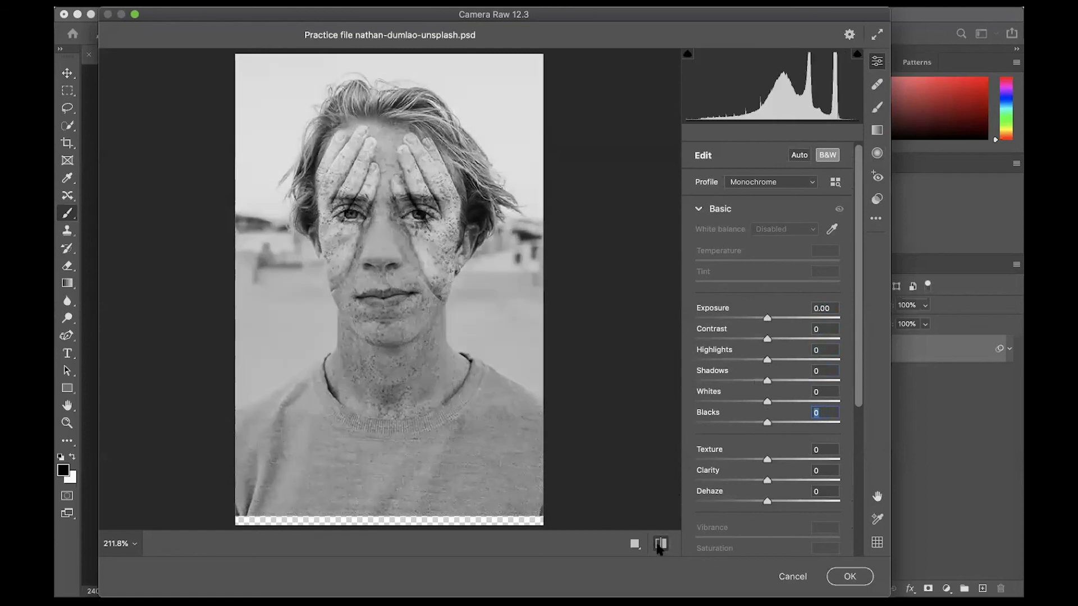
pyautogui.click(660, 544)
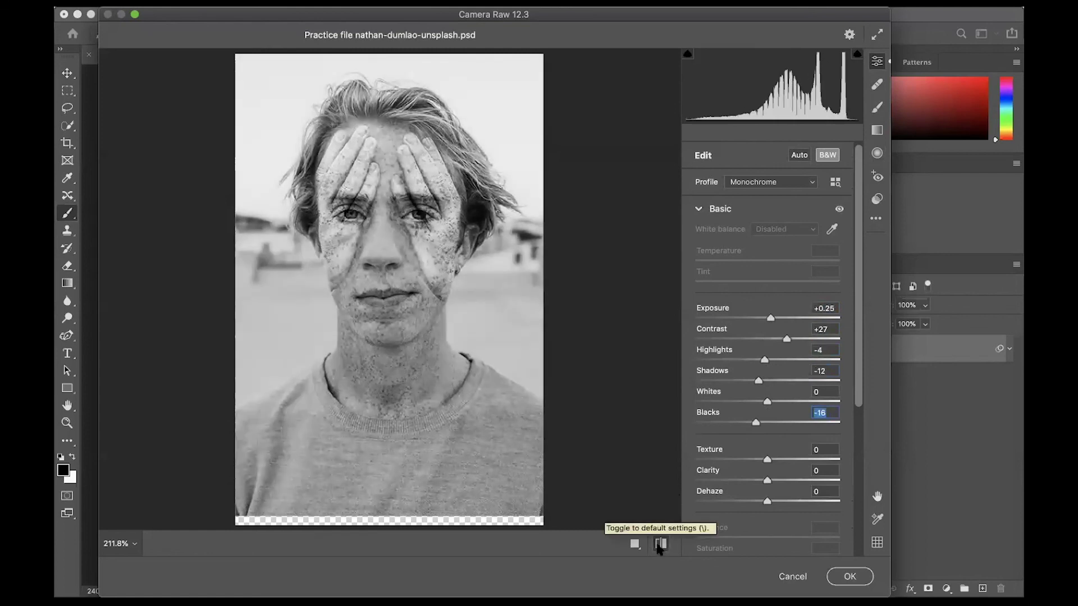
pyautogui.click(850, 577)
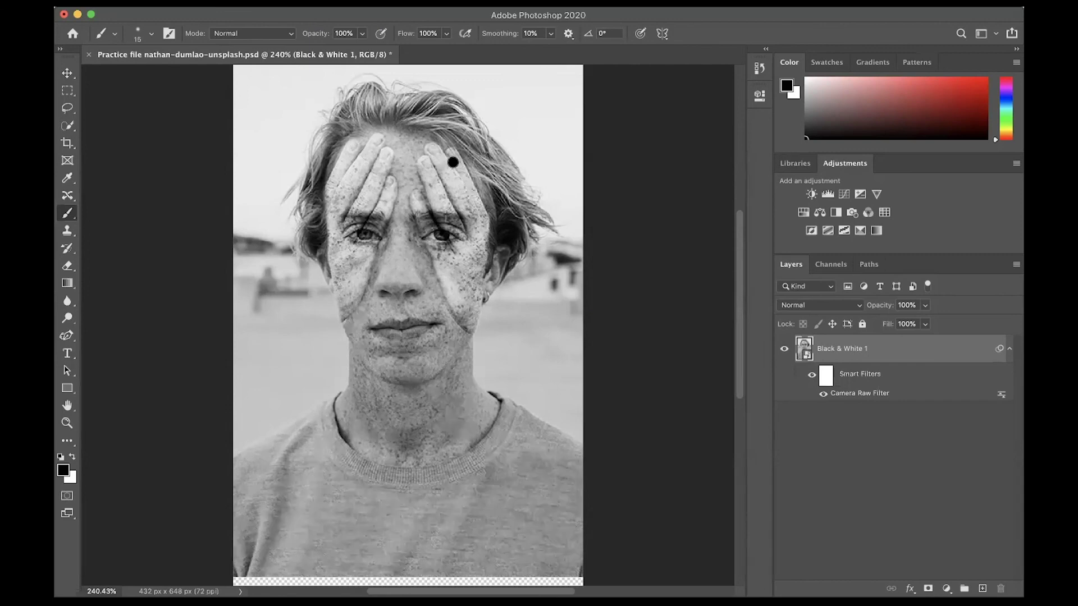
# - Switch to the browser, present the Adobe Spark page and review the Session 2 step list and project brief
pyautogui.press('super+Tab')
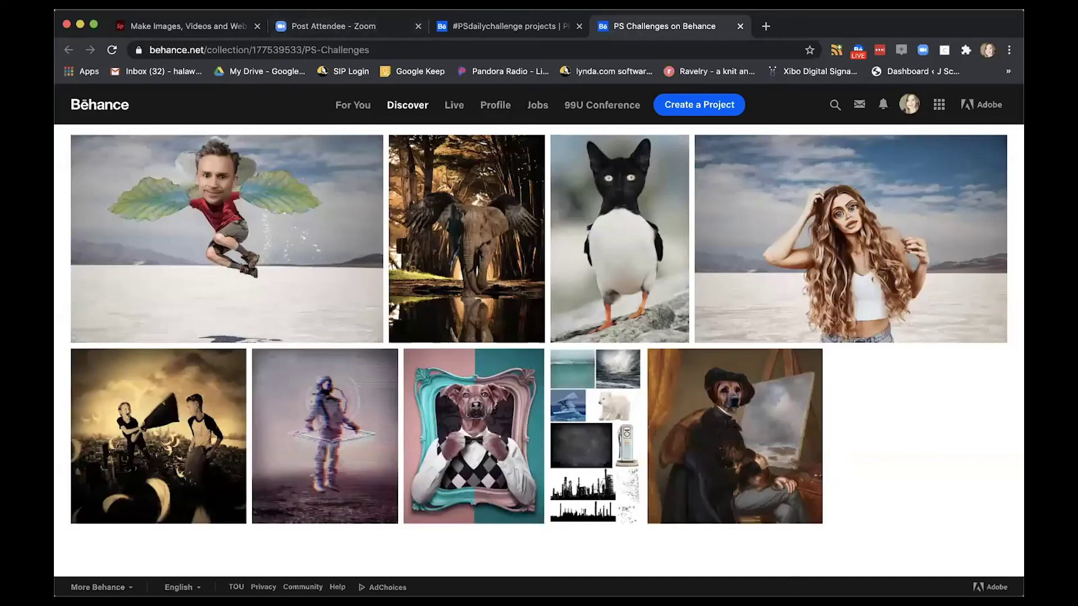
pyautogui.click(205, 28)
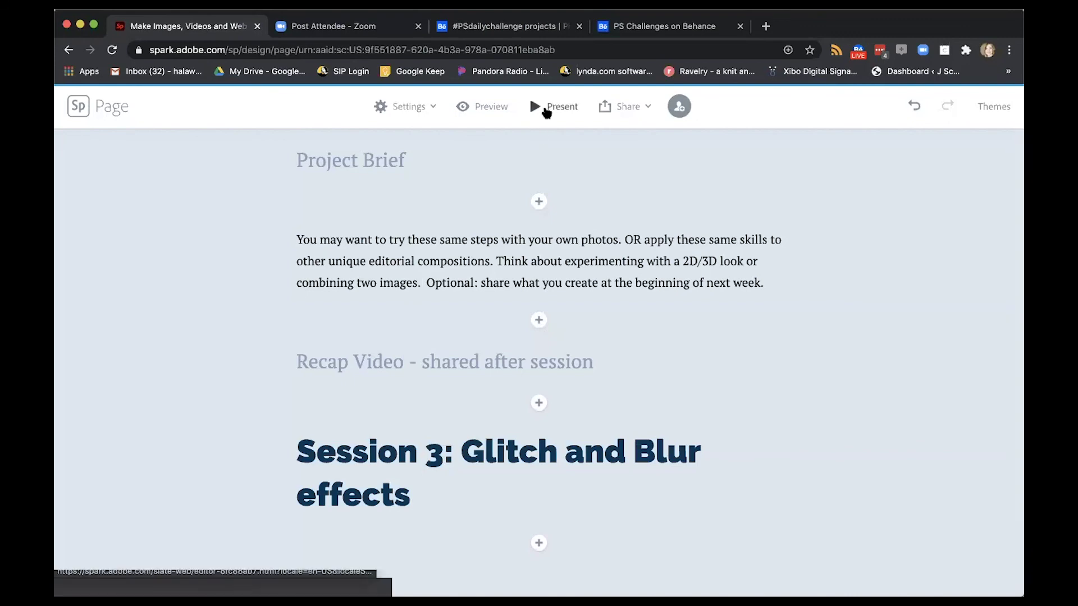
pyautogui.click(546, 110)
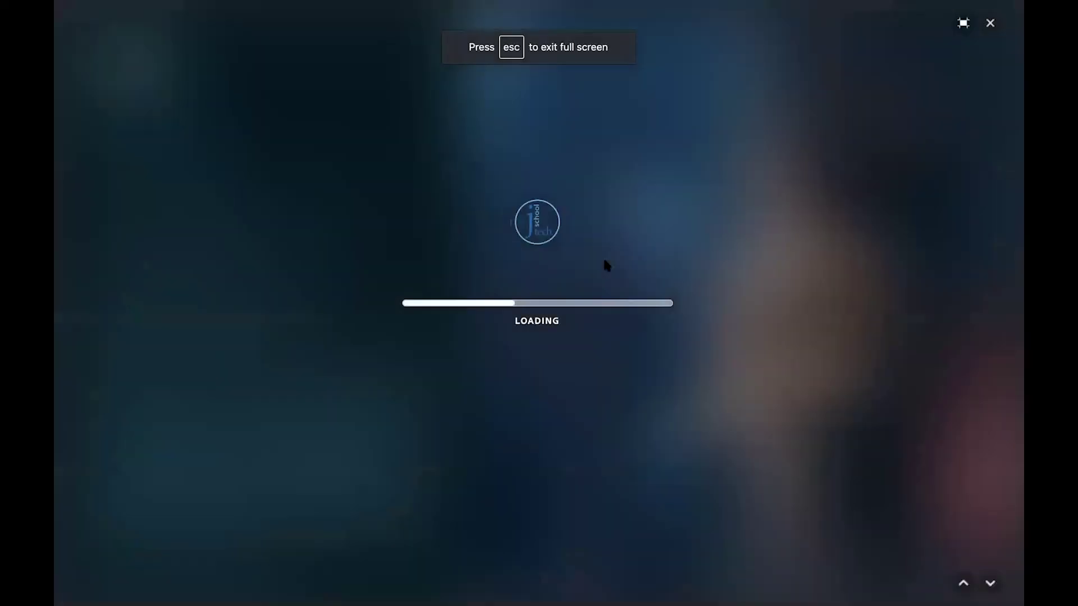
pyautogui.scroll(-15, 578, 331)
pyautogui.scroll(-15, 578, 333)
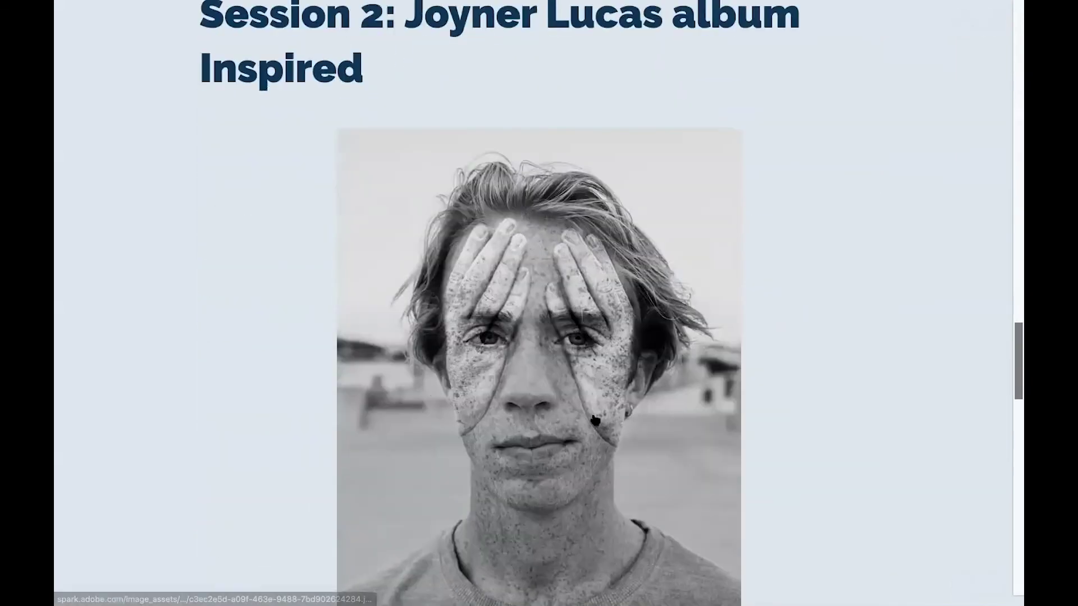
pyautogui.scroll(-15, 595, 420)
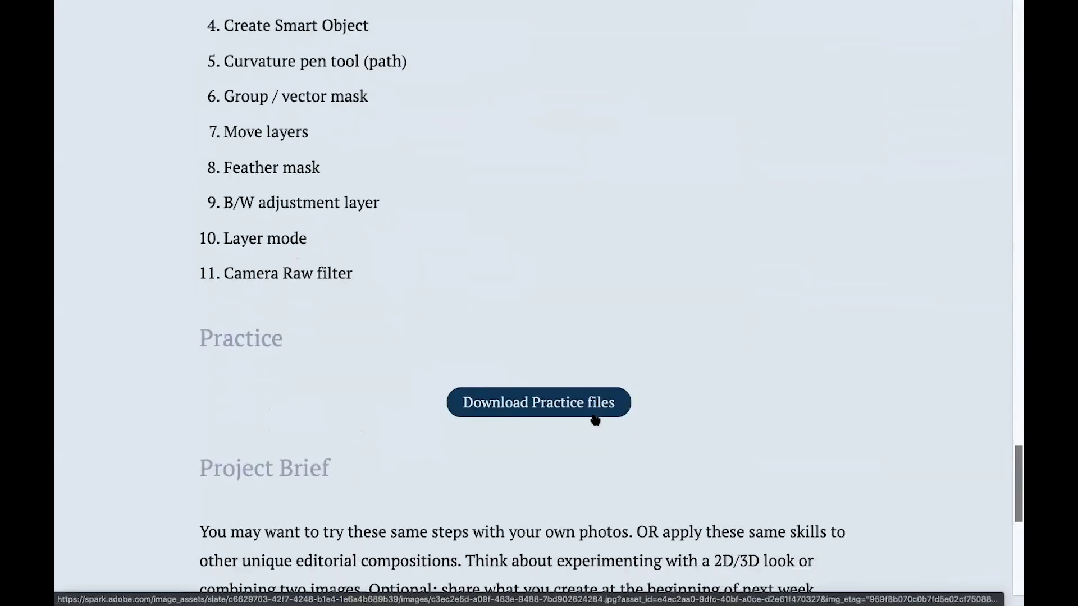
pyautogui.scroll(-5, 596, 420)
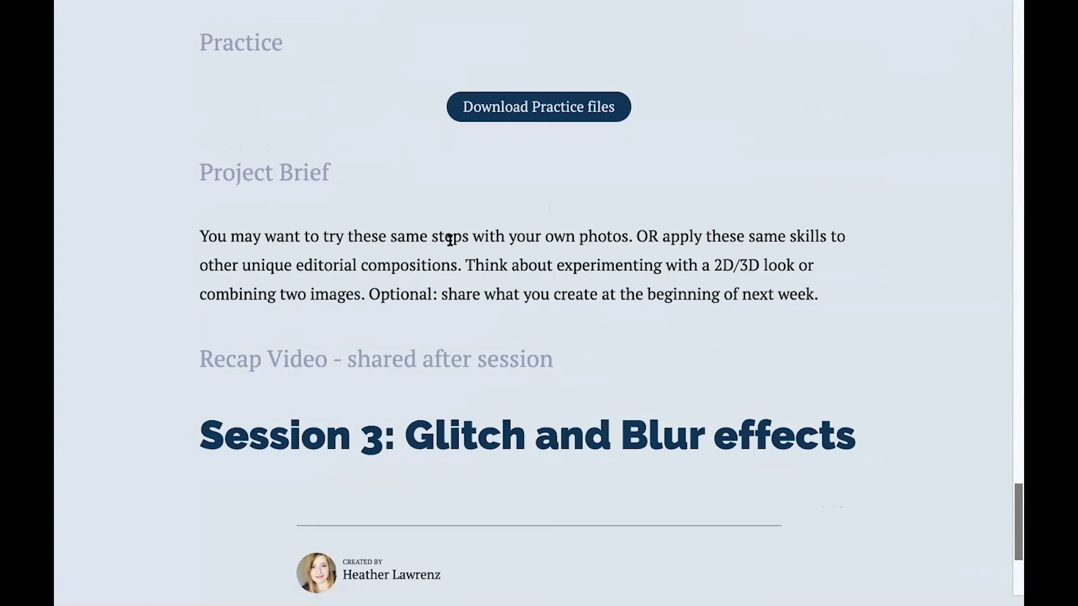
# - Look through the PS Challenges collection on Behance for example composites, and return to the Spark page
pyautogui.click(657, 25)
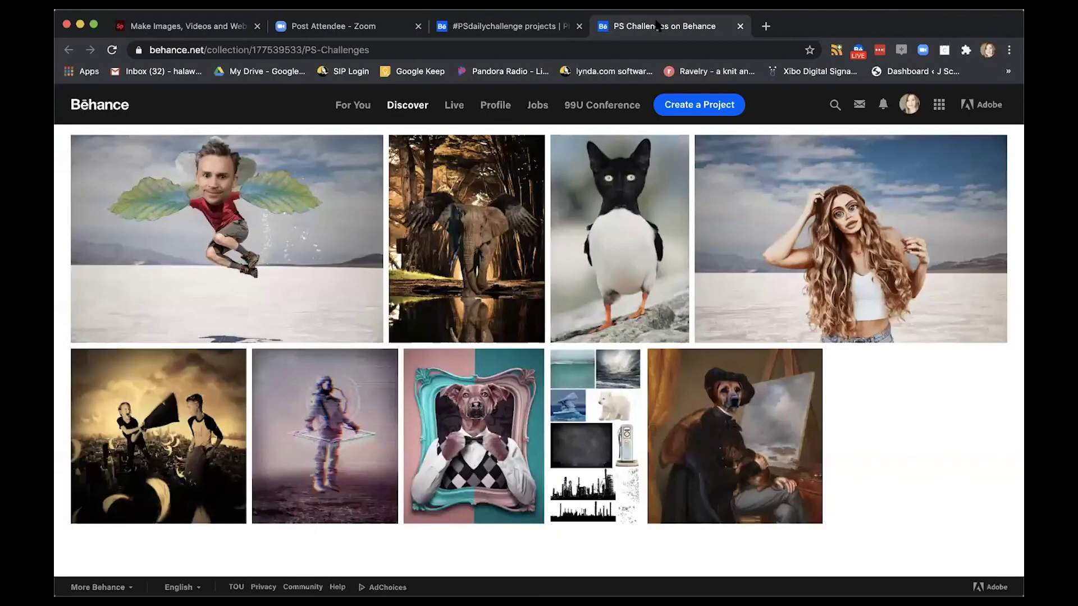
pyautogui.moveTo(511, 419)
pyautogui.moveTo(441, 221)
pyautogui.moveTo(190, 148)
pyautogui.moveTo(876, 208)
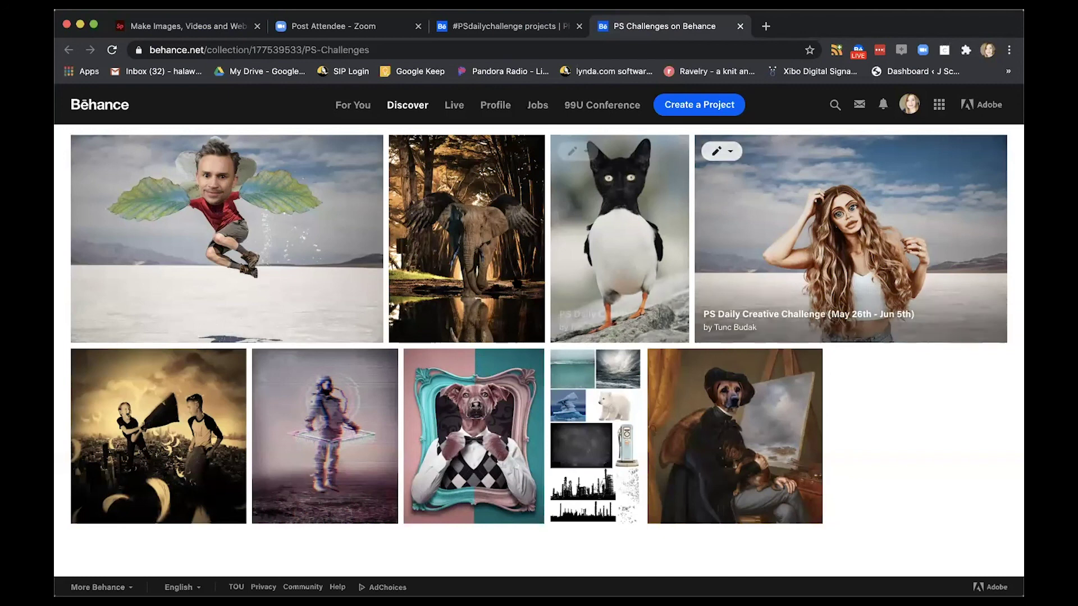
pyautogui.moveTo(619, 224)
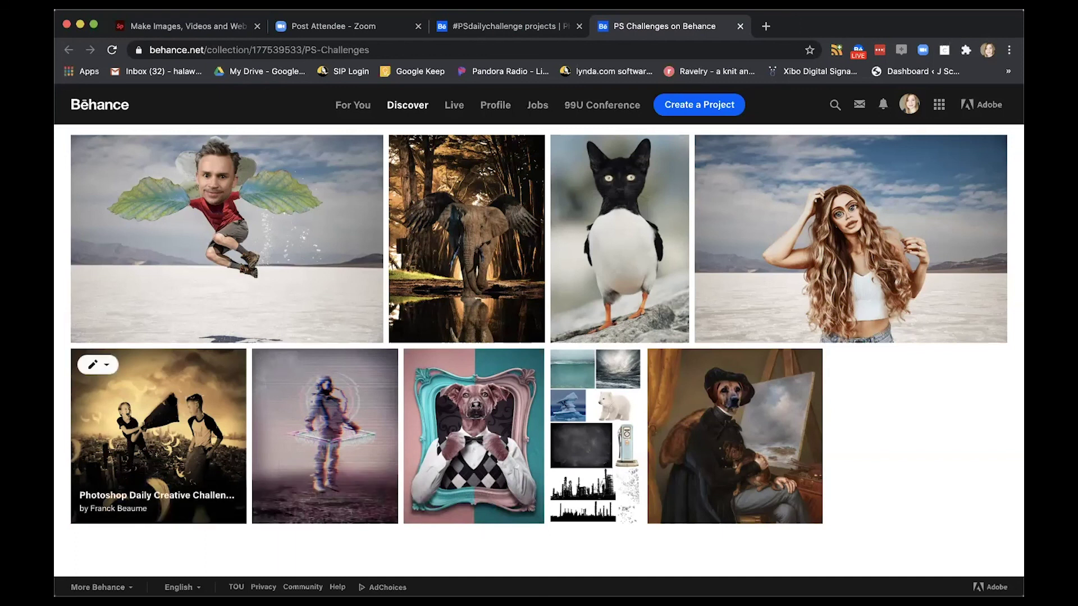
pyautogui.click(155, 26)
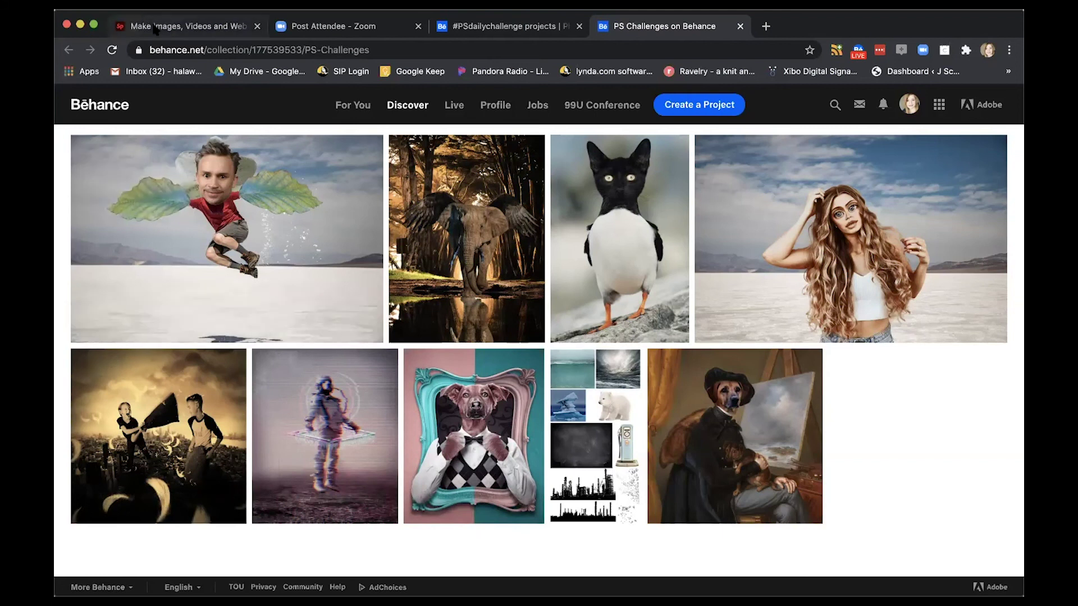